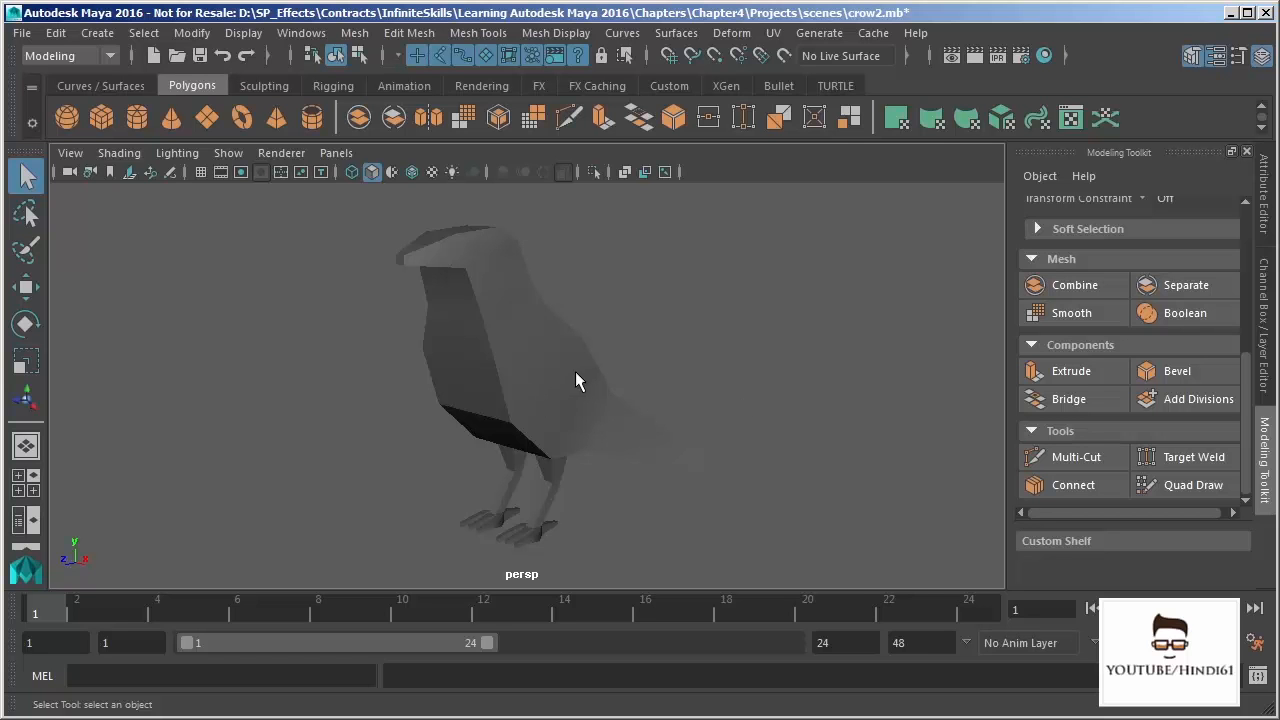
- Select the lengthwise edge loop around the middle of the crow's body in edge mode and examine it from back and front
{"action": "left_click", "coordinate": [474, 368]}
{"action": "right_click_drag", "start_coordinate": [329, 320], "coordinate": [424, 418], "text": "alt"}
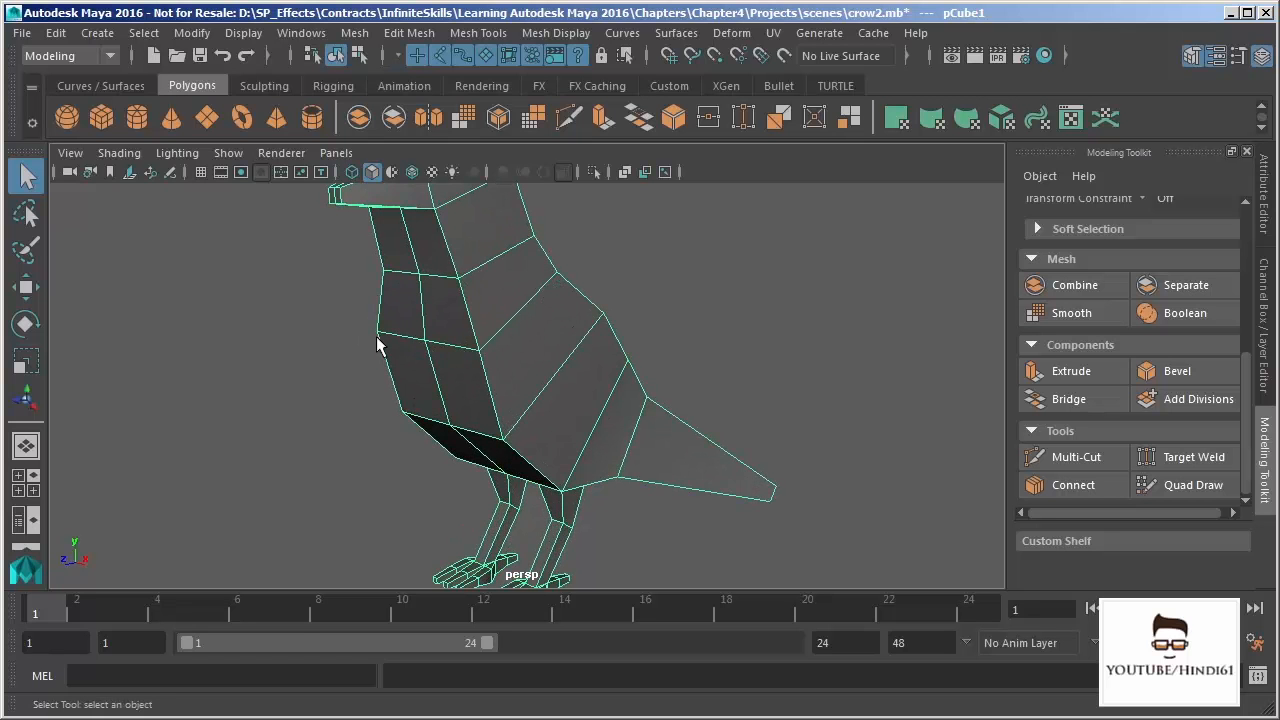
{"action": "left_click_drag", "start_coordinate": [702, 409], "coordinate": [505, 415], "text": "alt"}
{"action": "right_click_drag", "start_coordinate": [526, 384], "coordinate": [545, 313], "text": "alt"}
{"action": "left_click_drag", "start_coordinate": [545, 320], "coordinate": [451, 343], "text": "alt"}
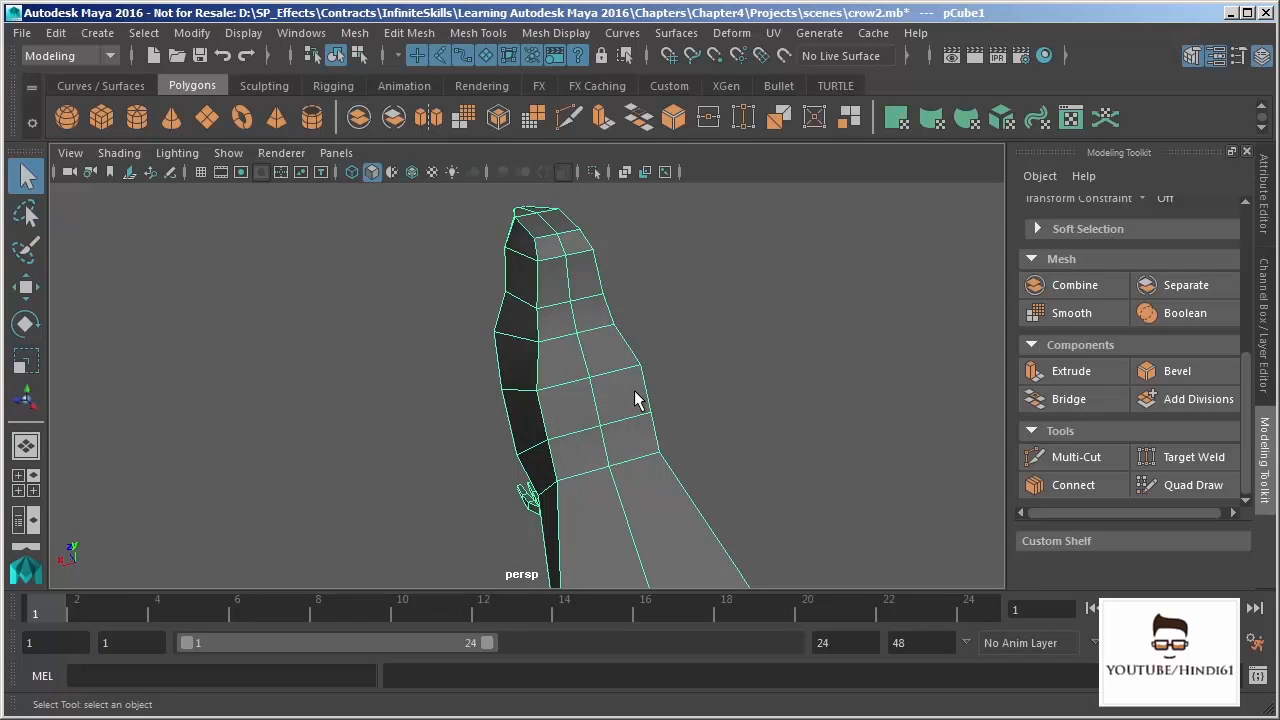
{"action": "right_click", "coordinate": [575, 328]}
{"action": "left_click", "coordinate": [574, 276]}
{"action": "double_click", "coordinate": [577, 322]}
{"action": "left_click_drag", "start_coordinate": [580, 320], "coordinate": [966, 240], "text": "alt"}
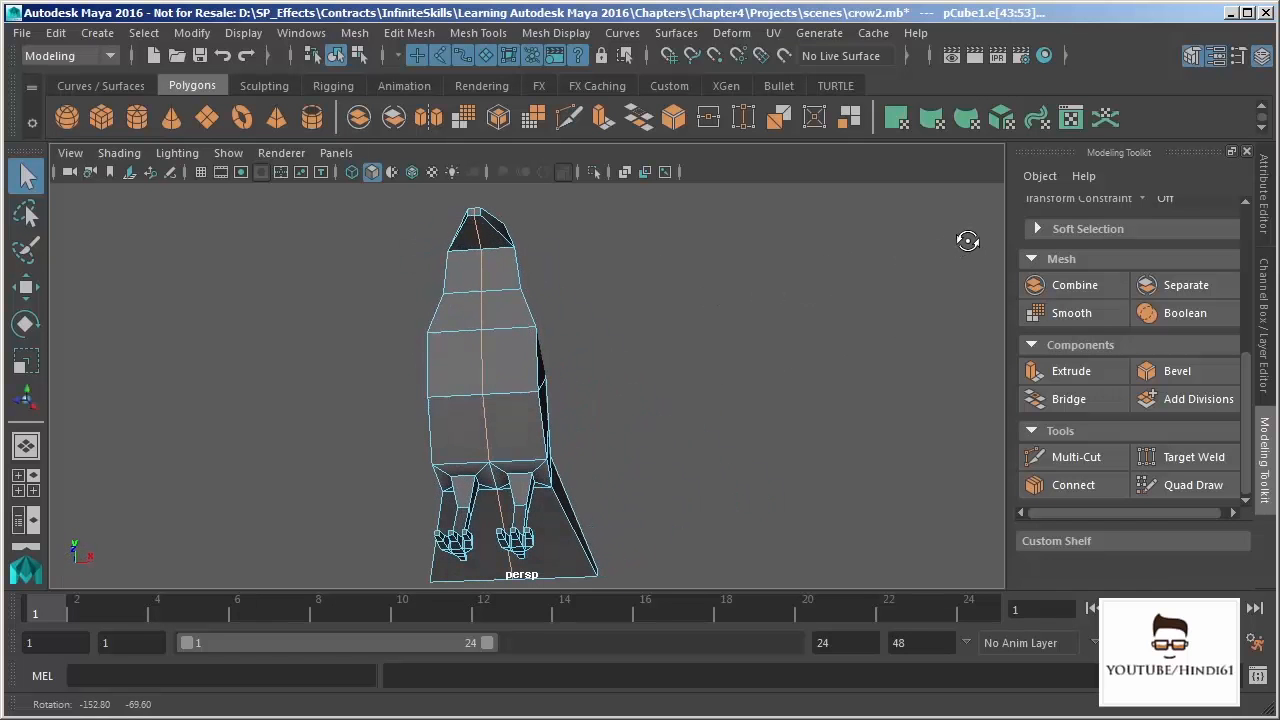
{"action": "left_click", "coordinate": [498, 480], "text": "ctrl"}
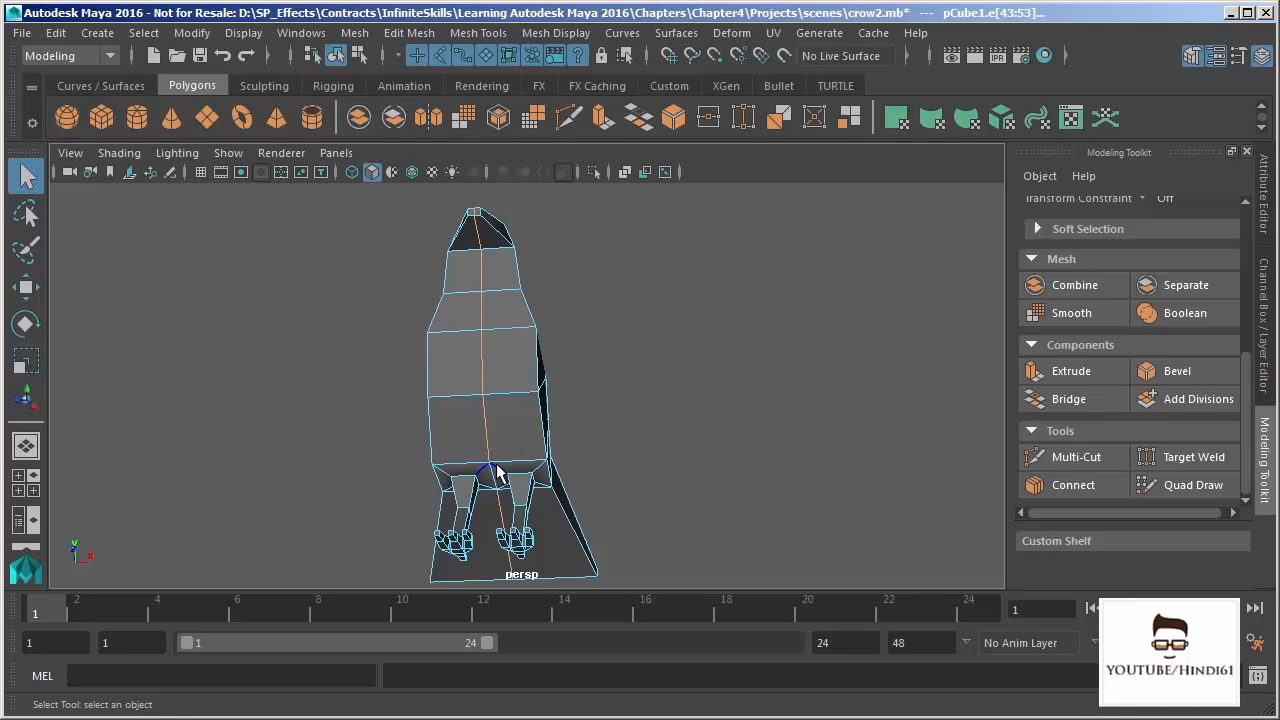
- Select a crosswise edge loop on the crow's chest and clear the selection
{"action": "left_click", "coordinate": [517, 395]}
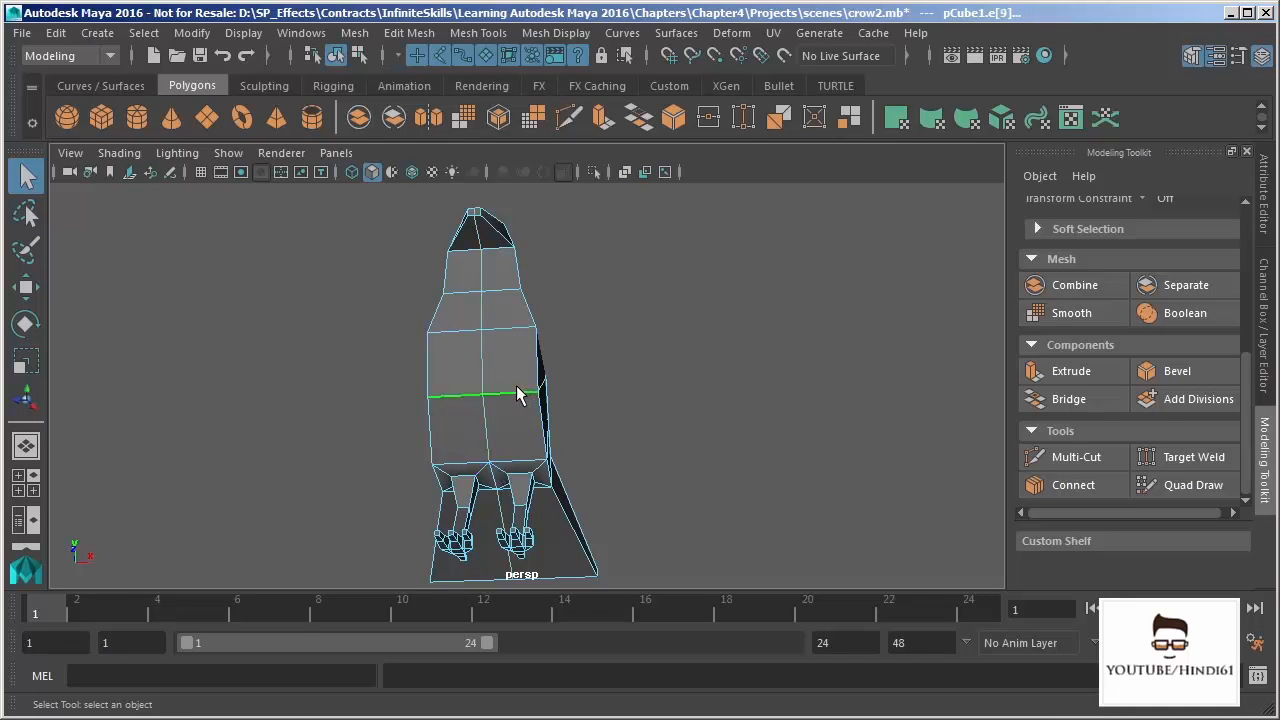
{"action": "left_click_drag", "start_coordinate": [766, 429], "coordinate": [551, 466], "text": "alt"}
{"action": "left_click", "coordinate": [717, 320]}
{"action": "right_click_drag", "start_coordinate": [580, 338], "coordinate": [697, 439], "text": "alt"}
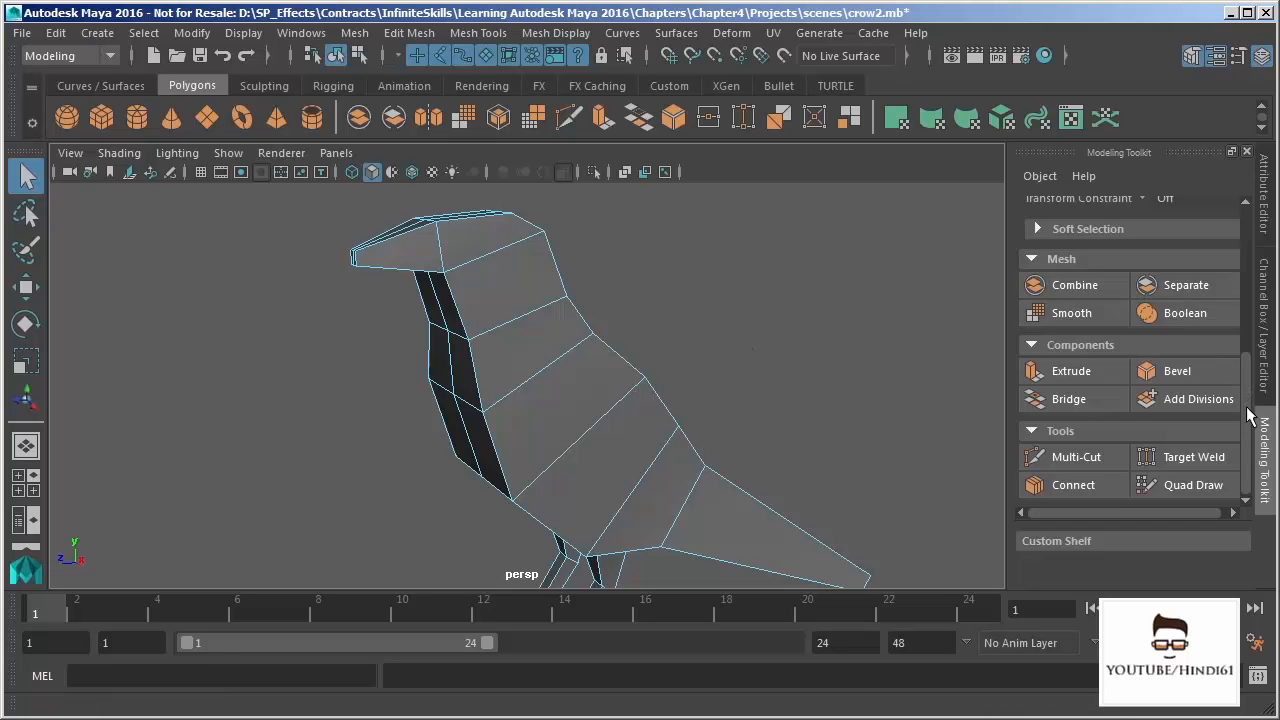
{"action": "left_click_drag", "start_coordinate": [690, 404], "coordinate": [613, 385], "text": "alt"}
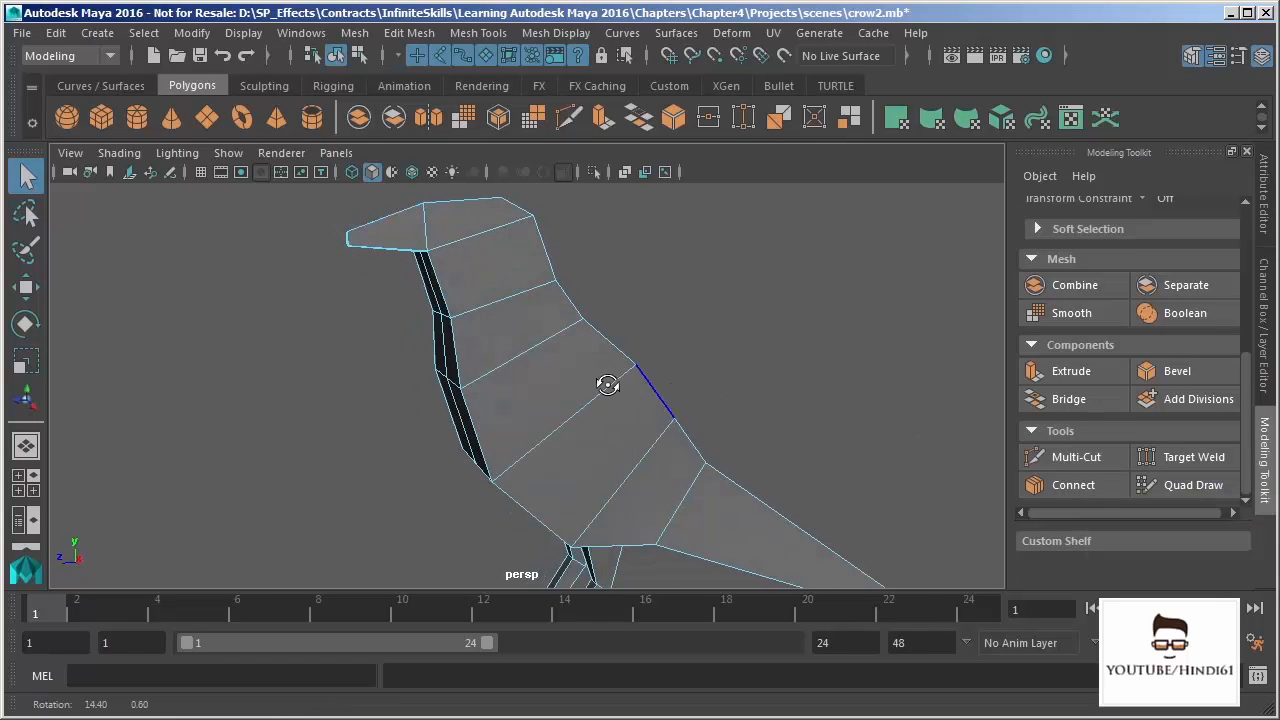
{"action": "right_click_drag", "start_coordinate": [695, 384], "coordinate": [635, 355], "text": "alt"}
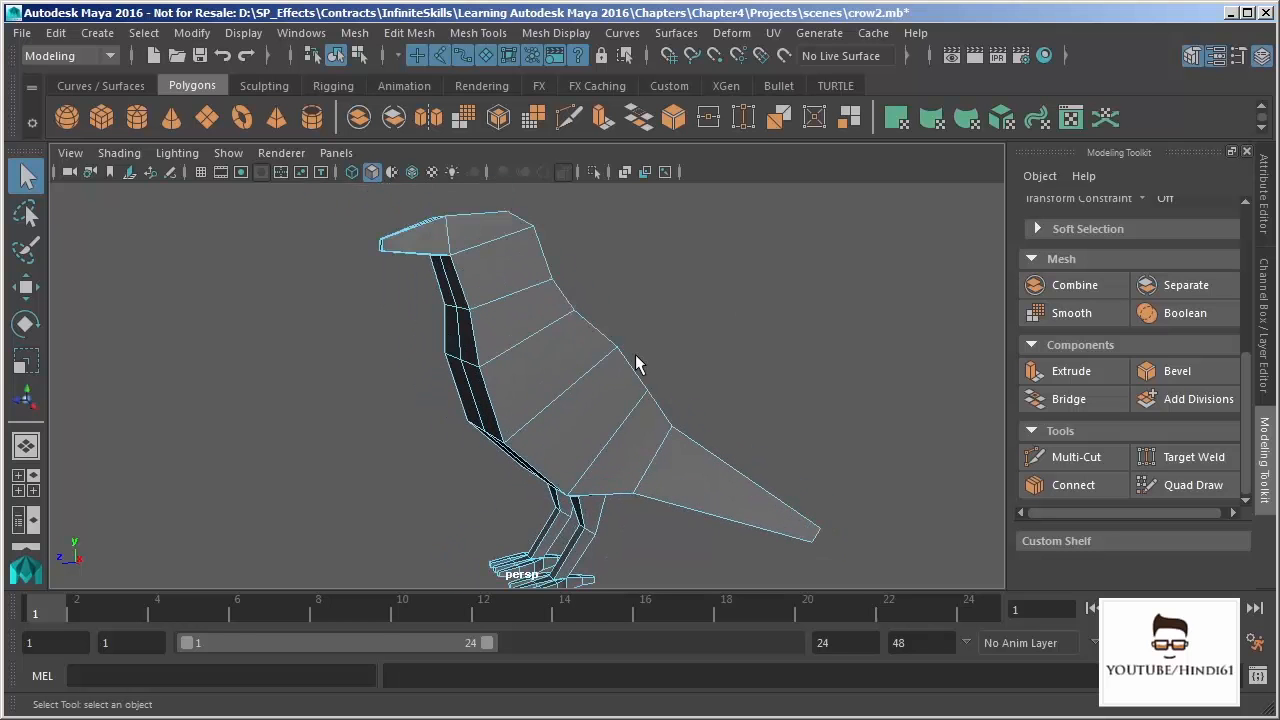
- Insert an edge loop lengthwise along the crow's side from head to tail, at a weight of about 0.38
{"action": "left_click", "coordinate": [478, 33]}
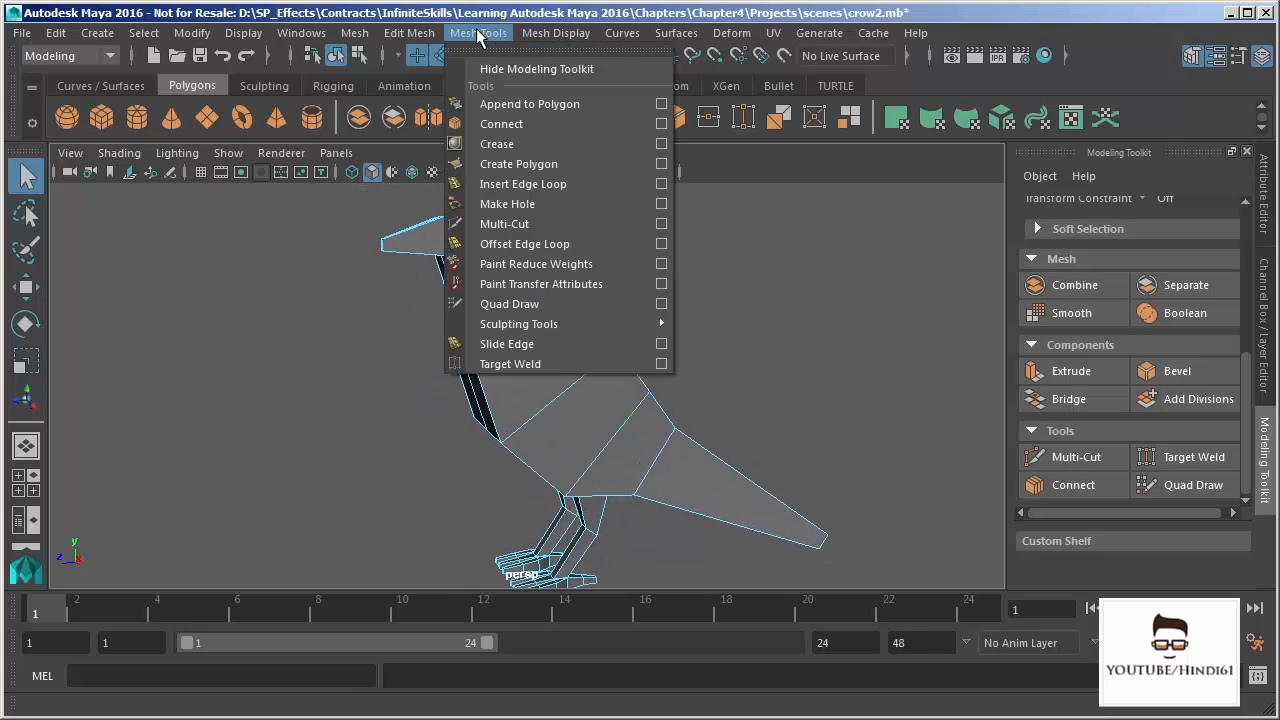
{"action": "left_click", "coordinate": [597, 183]}
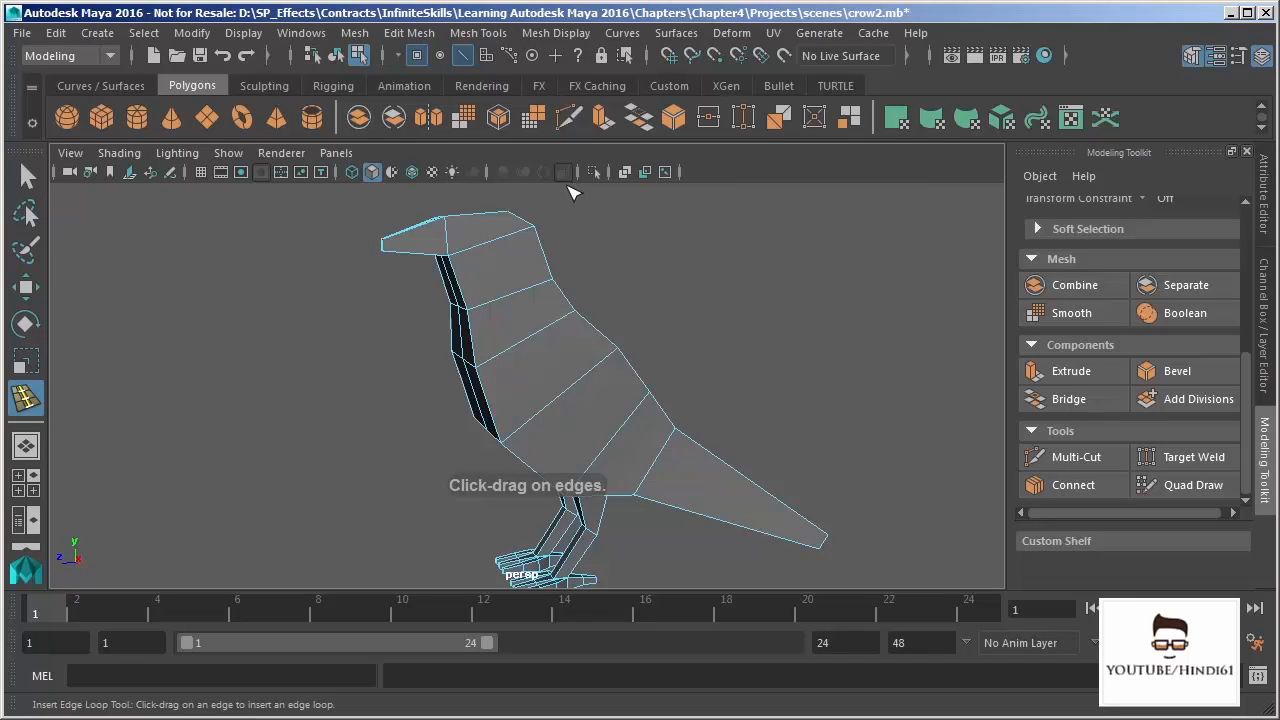
{"action": "left_click_drag", "start_coordinate": [554, 333], "coordinate": [803, 437]}
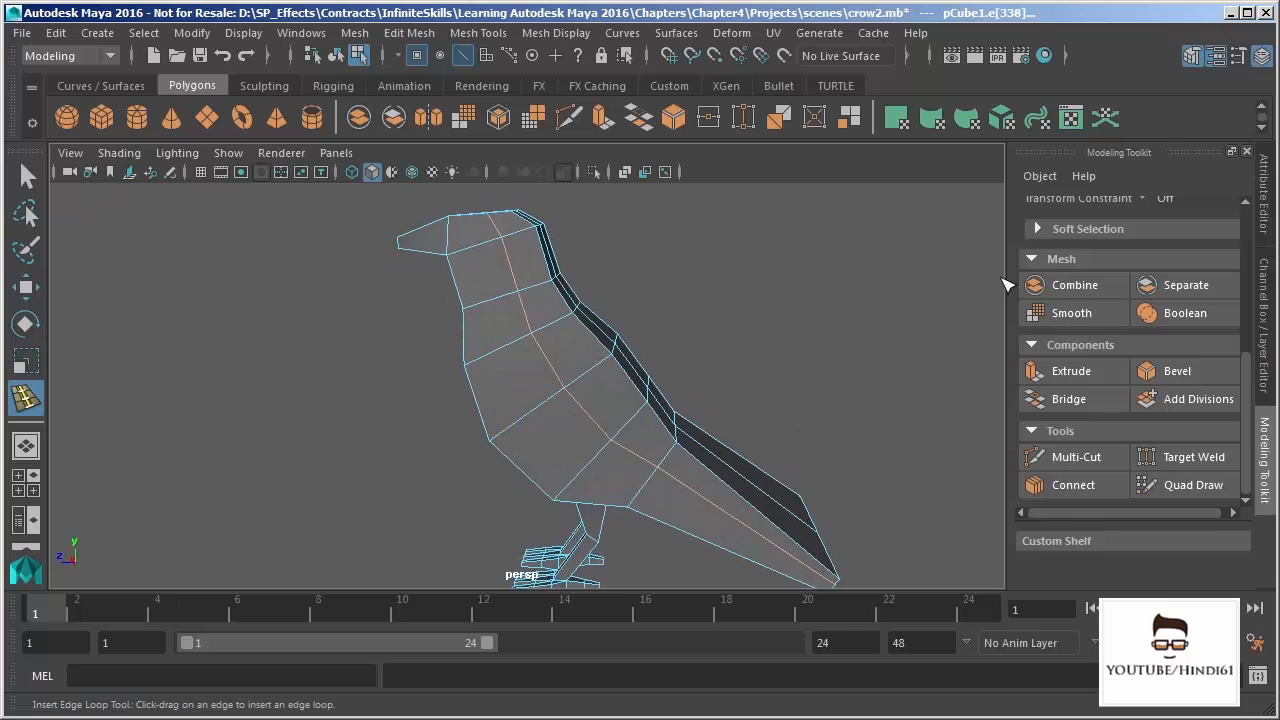
- Turn on Insert With Edge Flow in the polySplitRing1 attributes of the new side edge loop
{"action": "left_click", "coordinate": [1265, 225]}
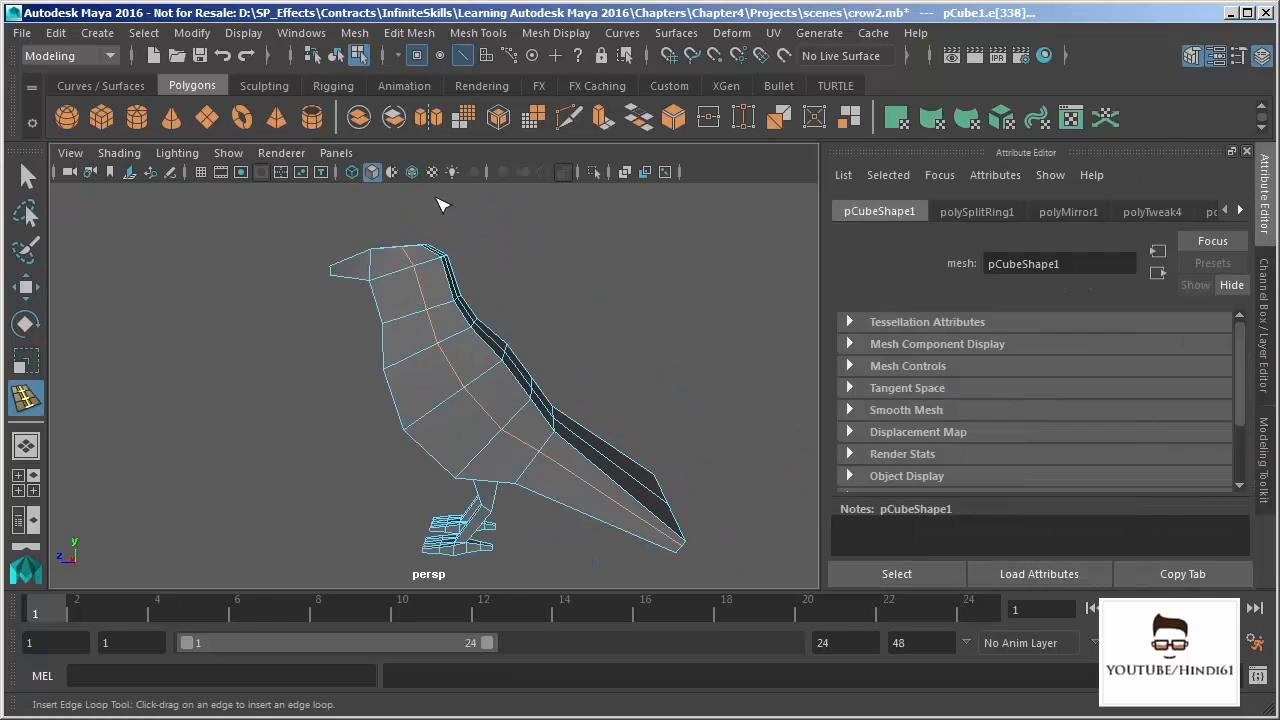
{"action": "double_click", "coordinate": [36, 393]}
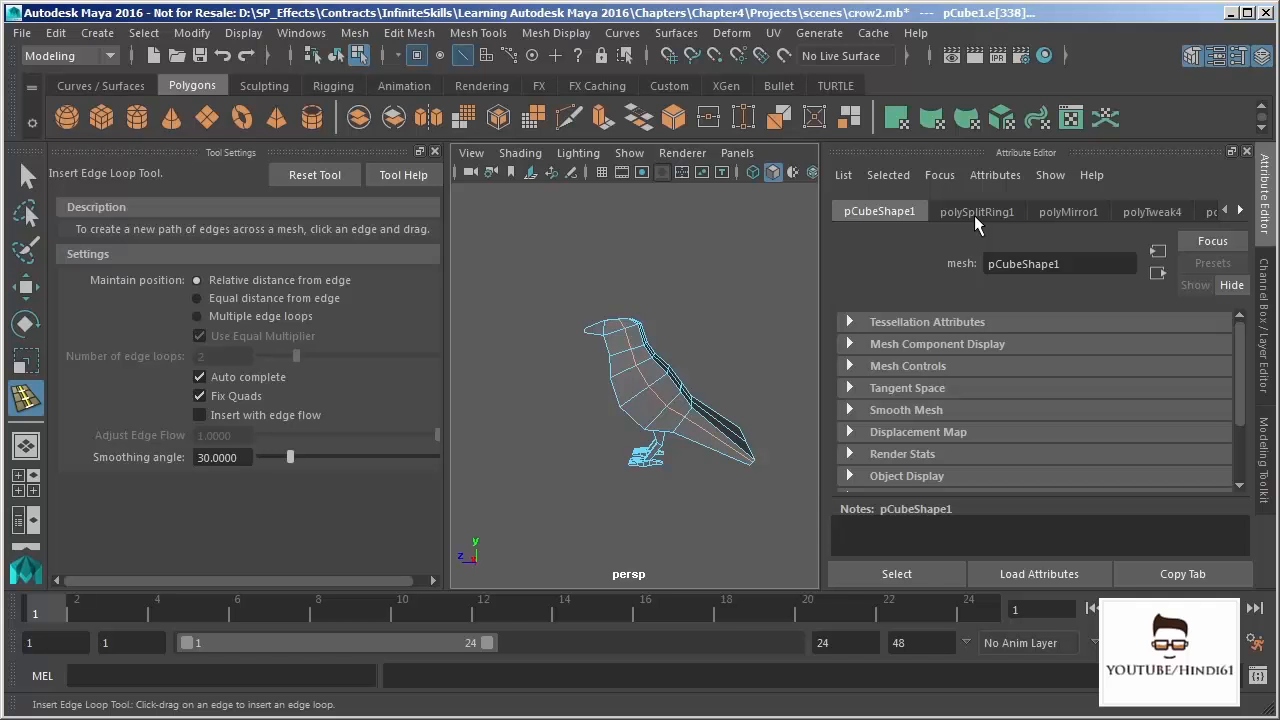
{"action": "left_click", "coordinate": [1265, 325]}
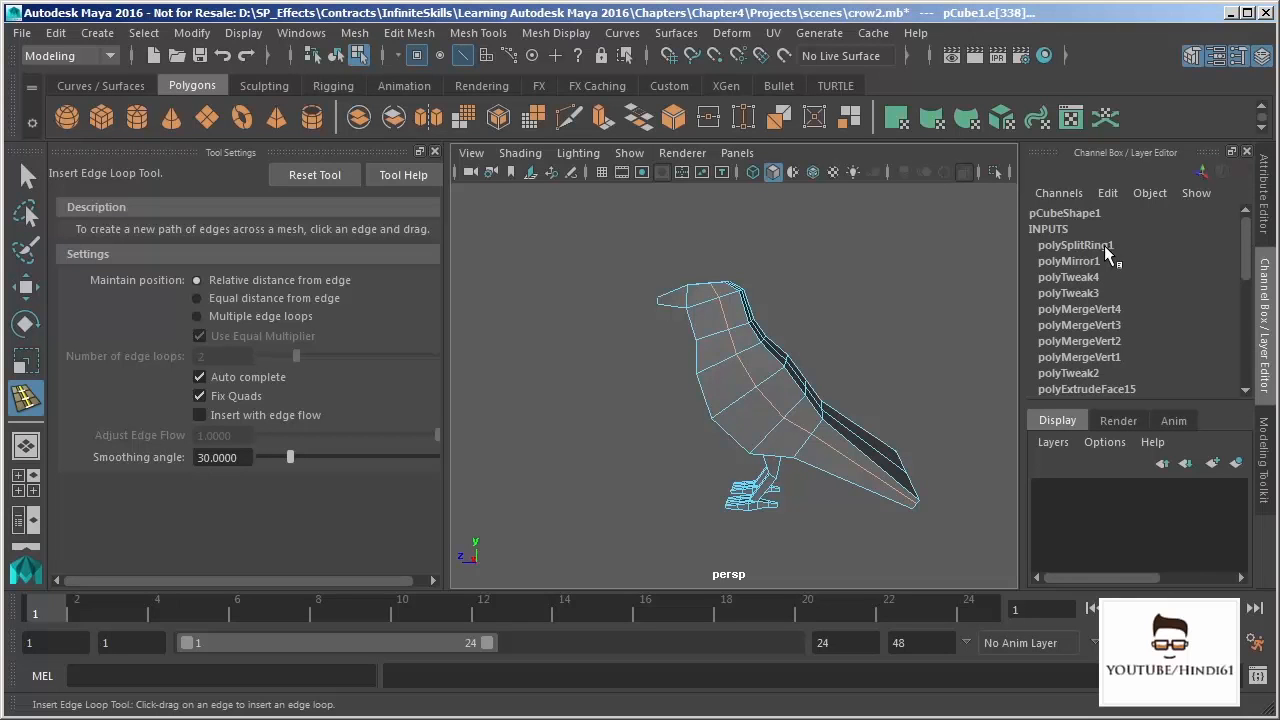
{"action": "left_click", "coordinate": [1264, 210]}
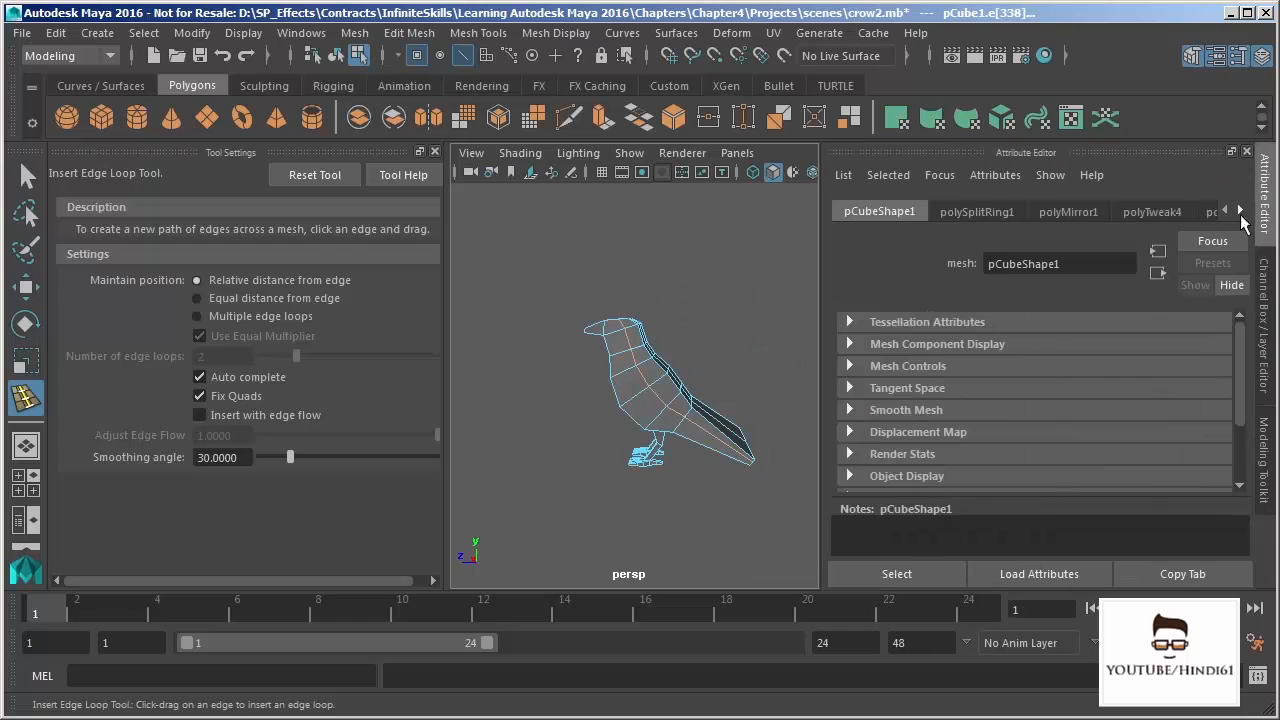
{"action": "left_click", "coordinate": [961, 205]}
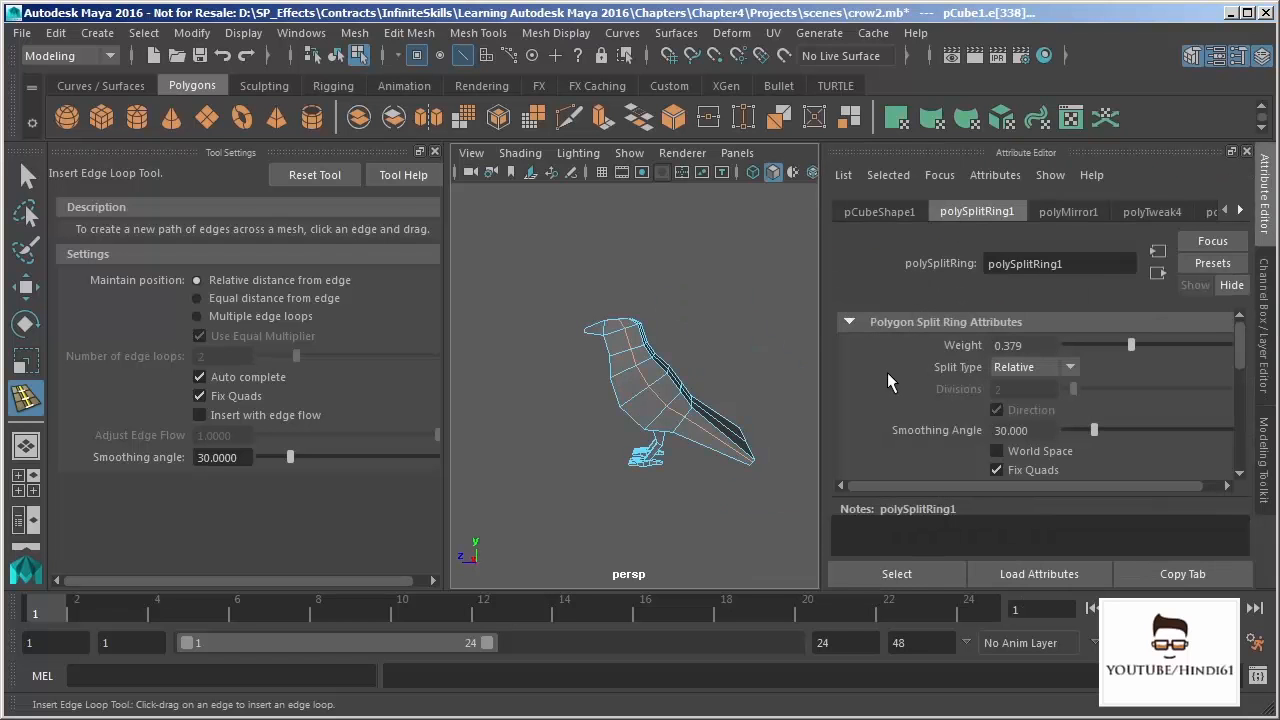
{"action": "left_click_drag", "start_coordinate": [1240, 342], "coordinate": [1239, 360]}
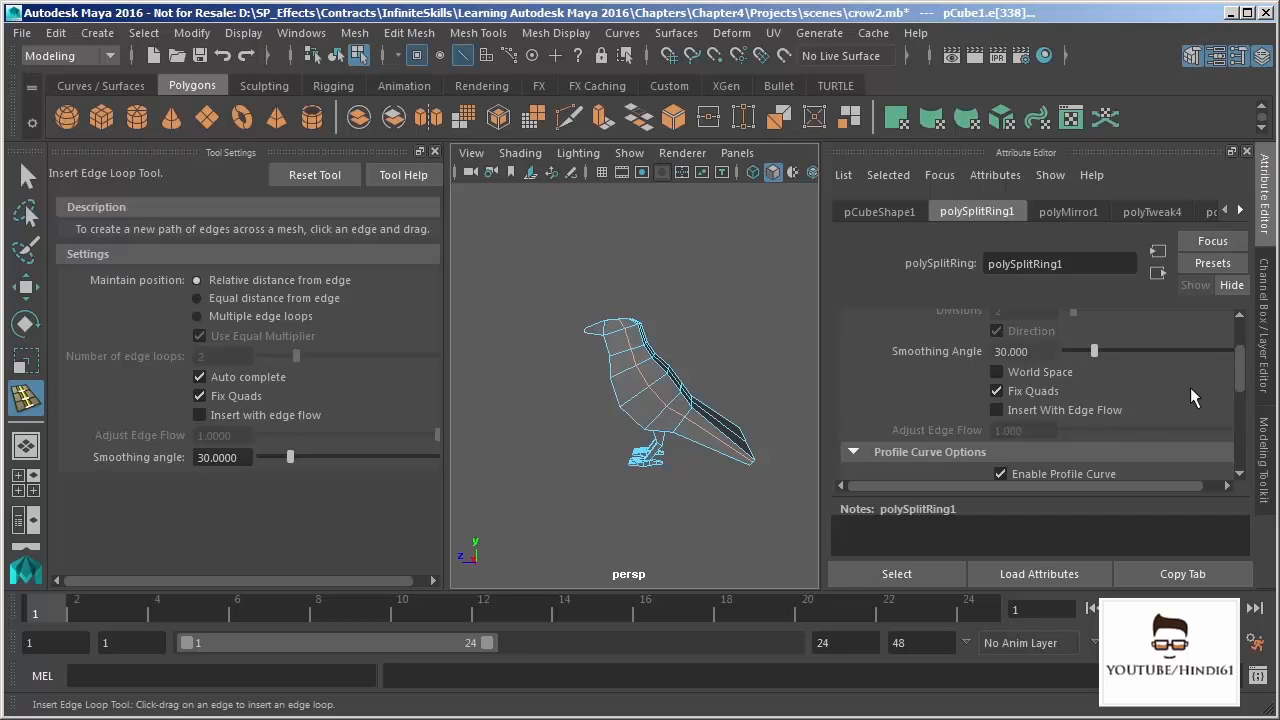
{"action": "scroll", "coordinate": [1240, 478], "scroll_direction": "down", "scroll_amount": 2}
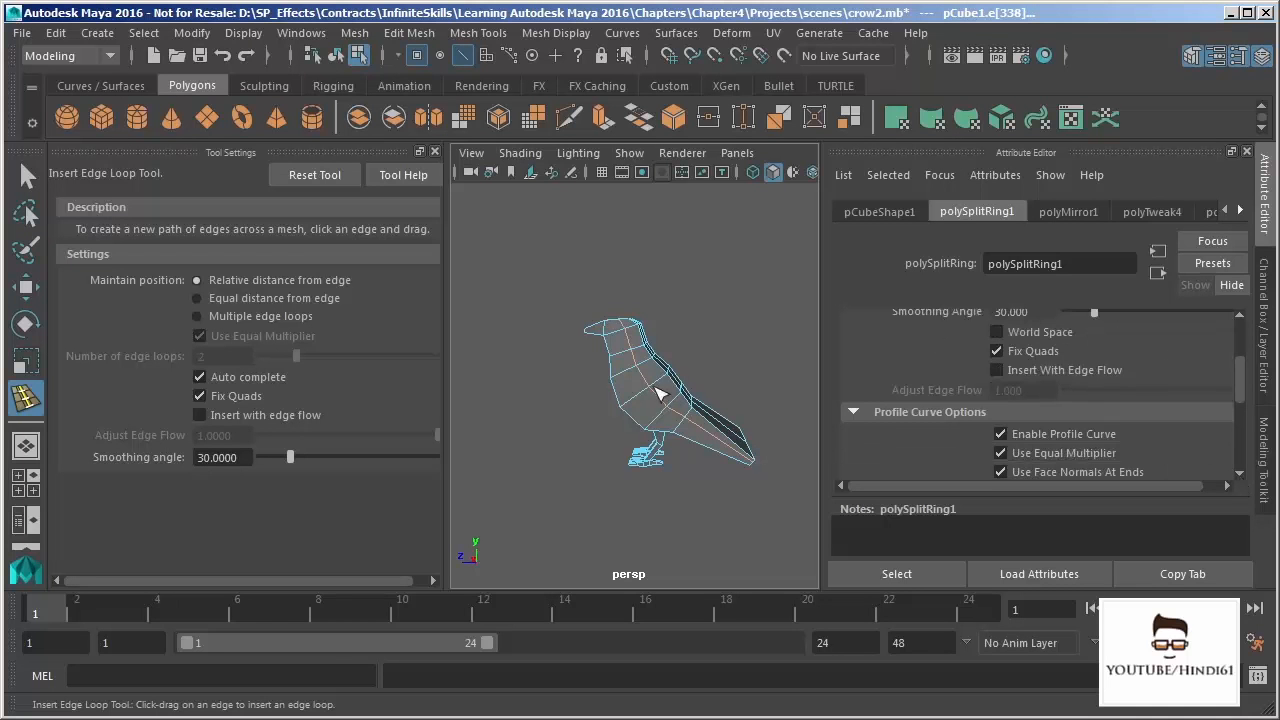
{"action": "scroll", "coordinate": [660, 420], "scroll_direction": "up", "scroll_amount": 5}
{"action": "left_click_drag", "start_coordinate": [659, 460], "coordinate": [547, 443], "text": "alt"}
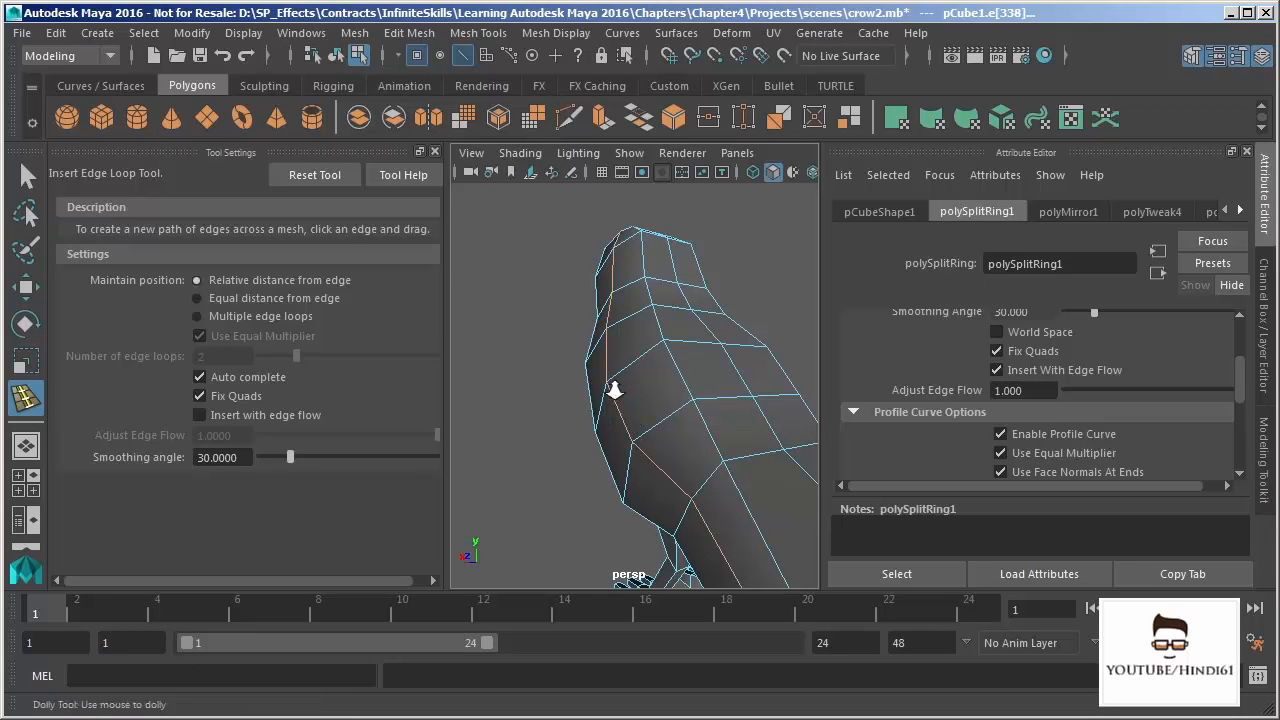
- Set Adjust Edge Flow to 2 for the side edge loop and examine the body's curvature
{"action": "scroll", "coordinate": [620, 397], "scroll_direction": "down", "scroll_amount": 5}
{"action": "mouse_move", "coordinate": [635, 350]}
{"action": "left_mouse_down", "text": "alt"}
{"action": "mouse_move", "coordinate": [720, 368]}
{"action": "mouse_move", "coordinate": [660, 437]}
{"action": "mouse_move", "coordinate": [618, 428]}
{"action": "mouse_move", "coordinate": [632, 355]}
{"action": "left_mouse_up", "text": "alt"}
{"action": "scroll", "coordinate": [720, 362], "scroll_direction": "up", "scroll_amount": 5}
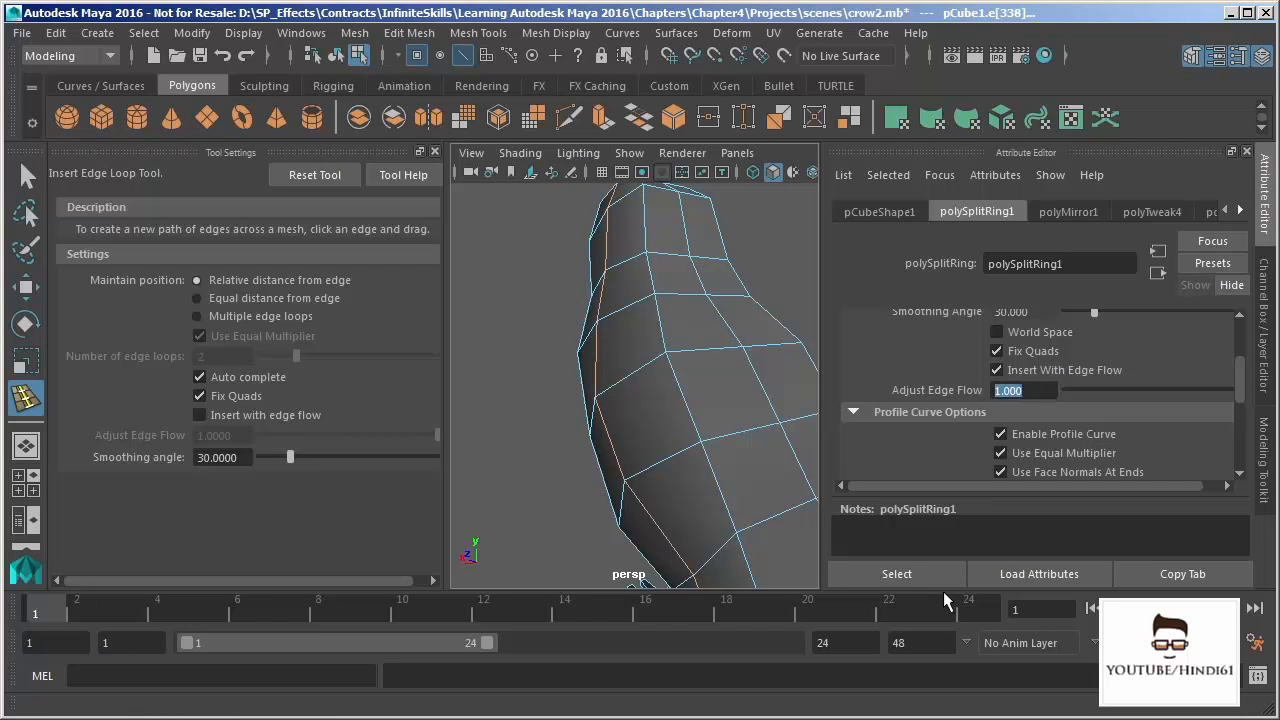
{"action": "type", "text": "2"}
{"action": "key", "text": "Return"}
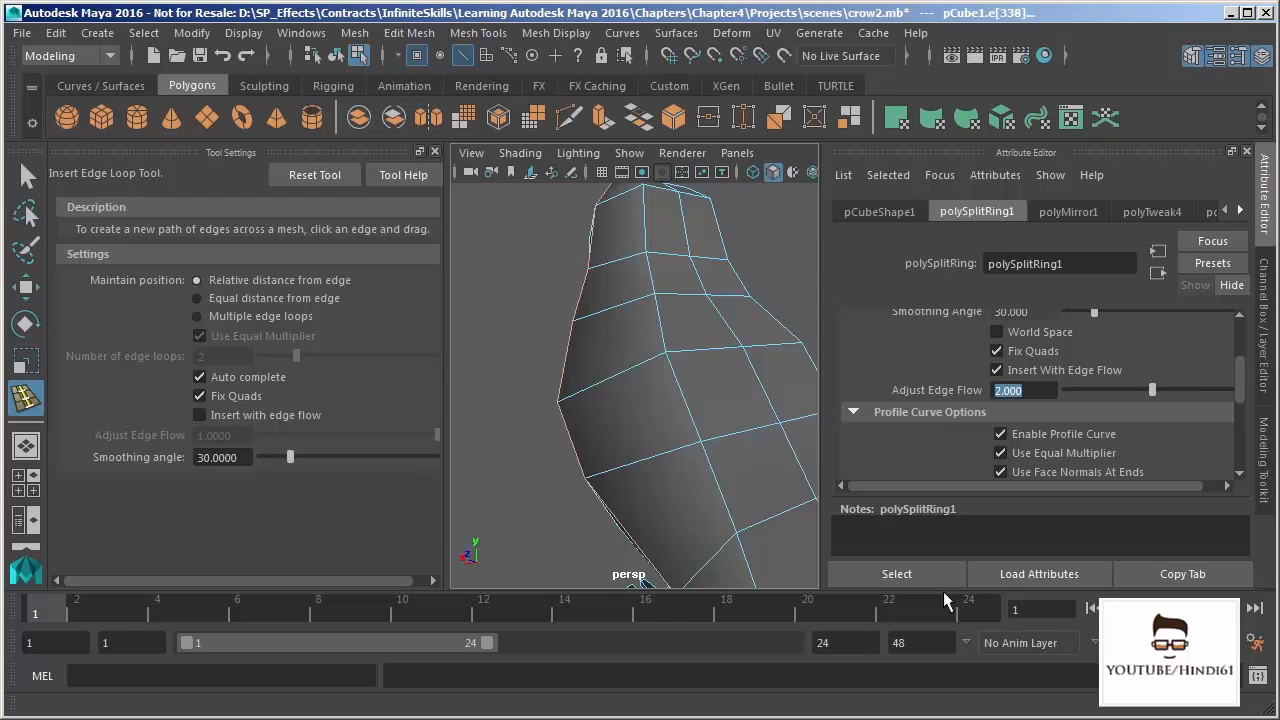
{"action": "scroll", "coordinate": [655, 400], "scroll_direction": "down", "scroll_amount": 5}
{"action": "left_click_drag", "start_coordinate": [655, 400], "coordinate": [583, 380], "text": "alt"}
{"action": "right_click_drag", "start_coordinate": [583, 380], "coordinate": [616, 450], "text": "alt"}
{"action": "middle_click_drag", "start_coordinate": [636, 388], "coordinate": [596, 353], "text": "alt"}
{"action": "left_click_drag", "start_coordinate": [640, 395], "coordinate": [648, 420], "text": "alt"}
- Exit the Insert Edge Loop tool and set the side loop's Adjust Edge Flow to 1
{"action": "key", "text": "q"}
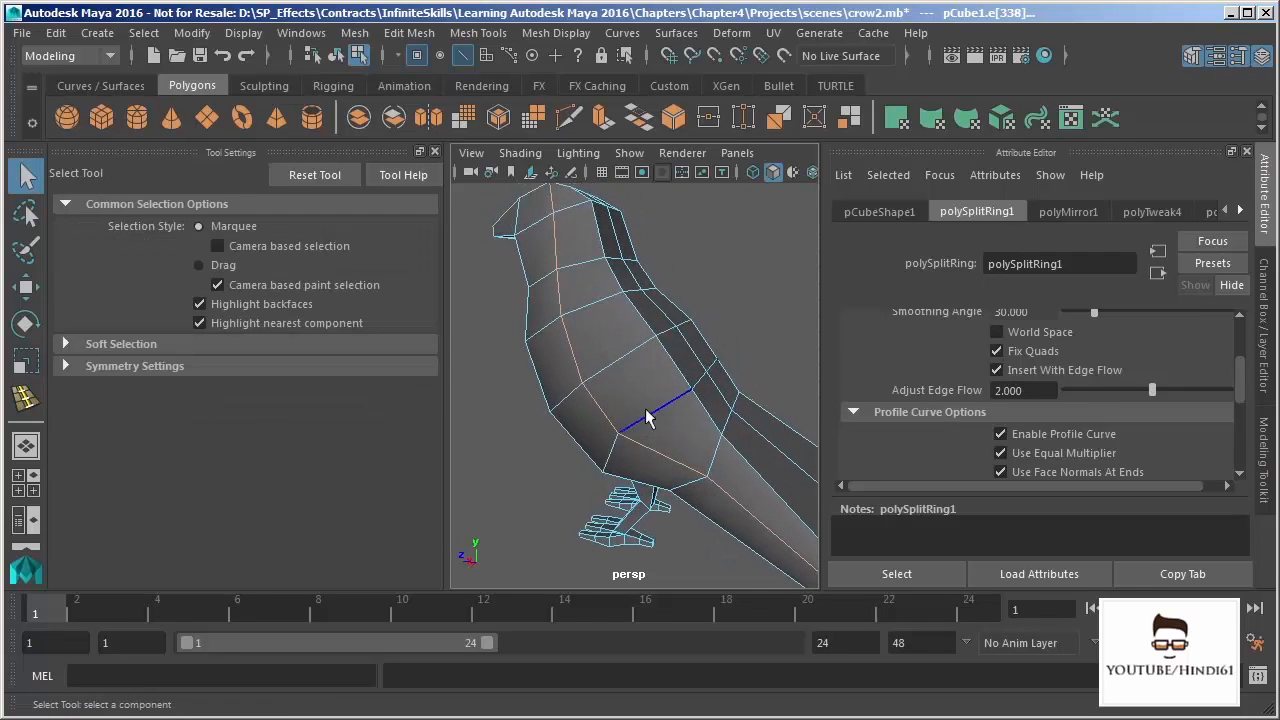
{"action": "left_click", "coordinate": [435, 153]}
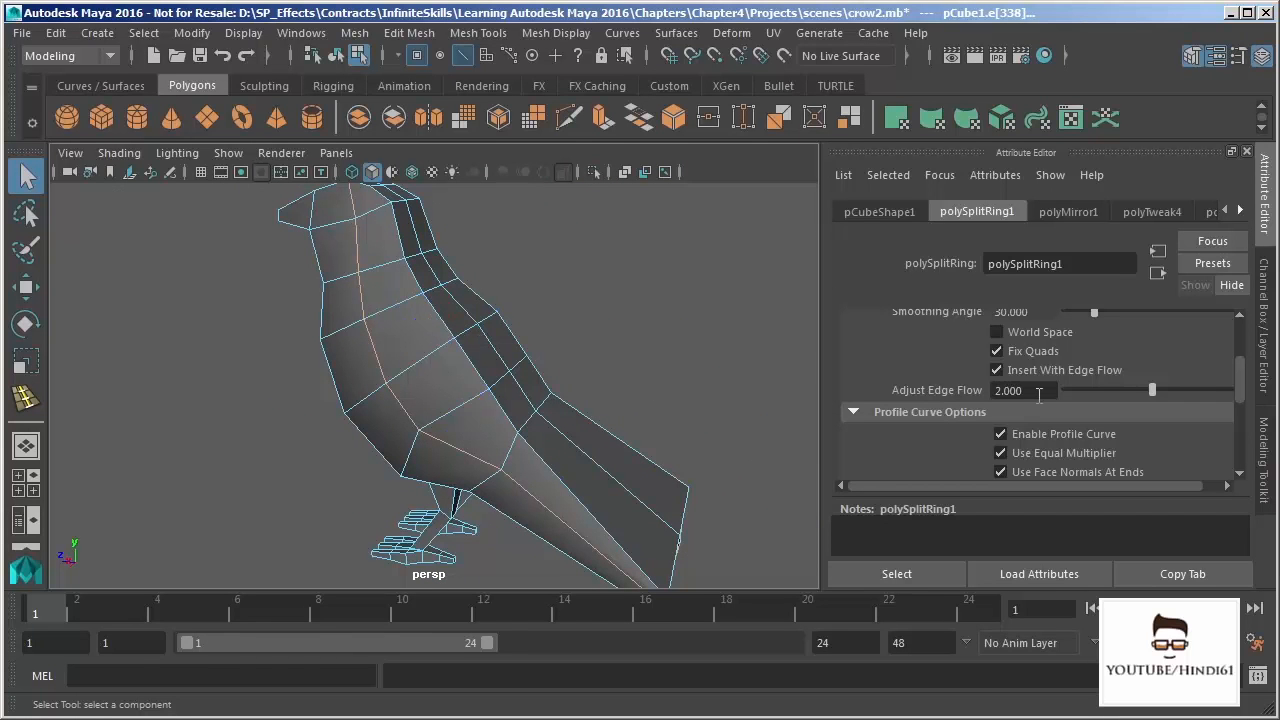
{"action": "type", "text": "1"}
{"action": "key", "text": "Return"}
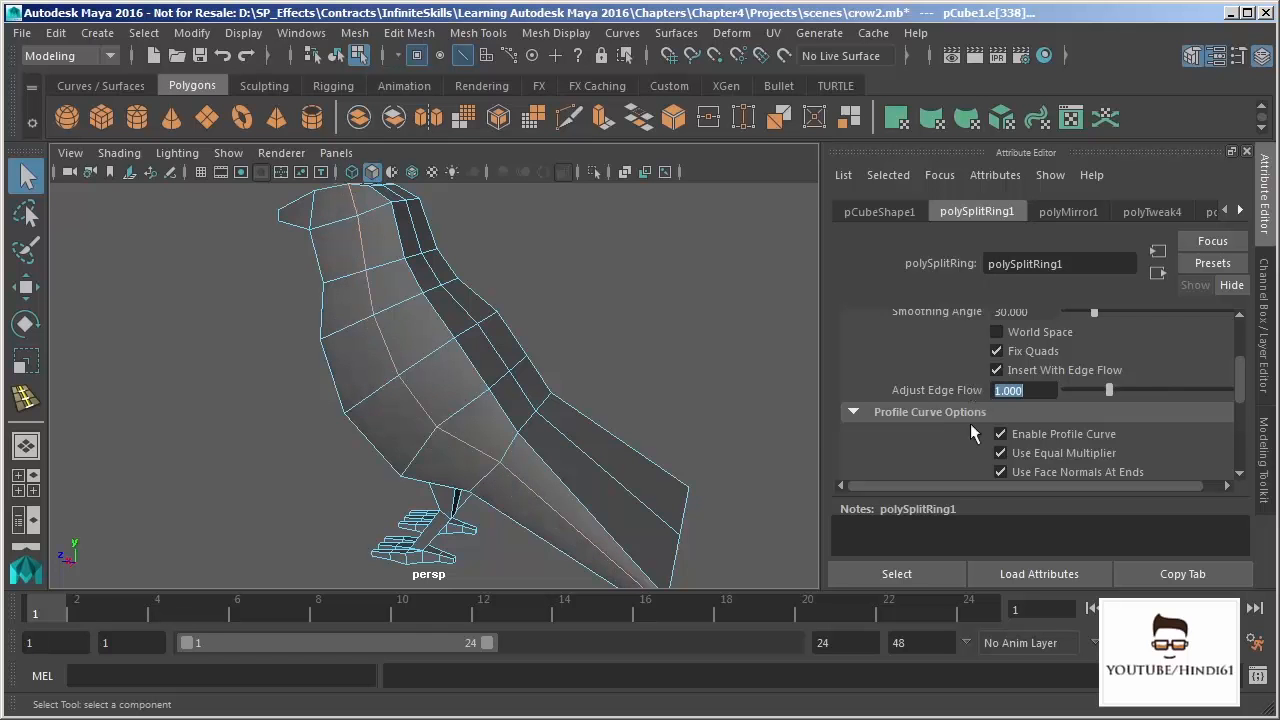
{"action": "mouse_move", "coordinate": [380, 303]}
{"action": "left_mouse_down", "text": "alt"}
{"action": "mouse_move", "coordinate": [266, 289]}
{"action": "mouse_move", "coordinate": [385, 293]}
{"action": "left_mouse_up", "text": "alt"}
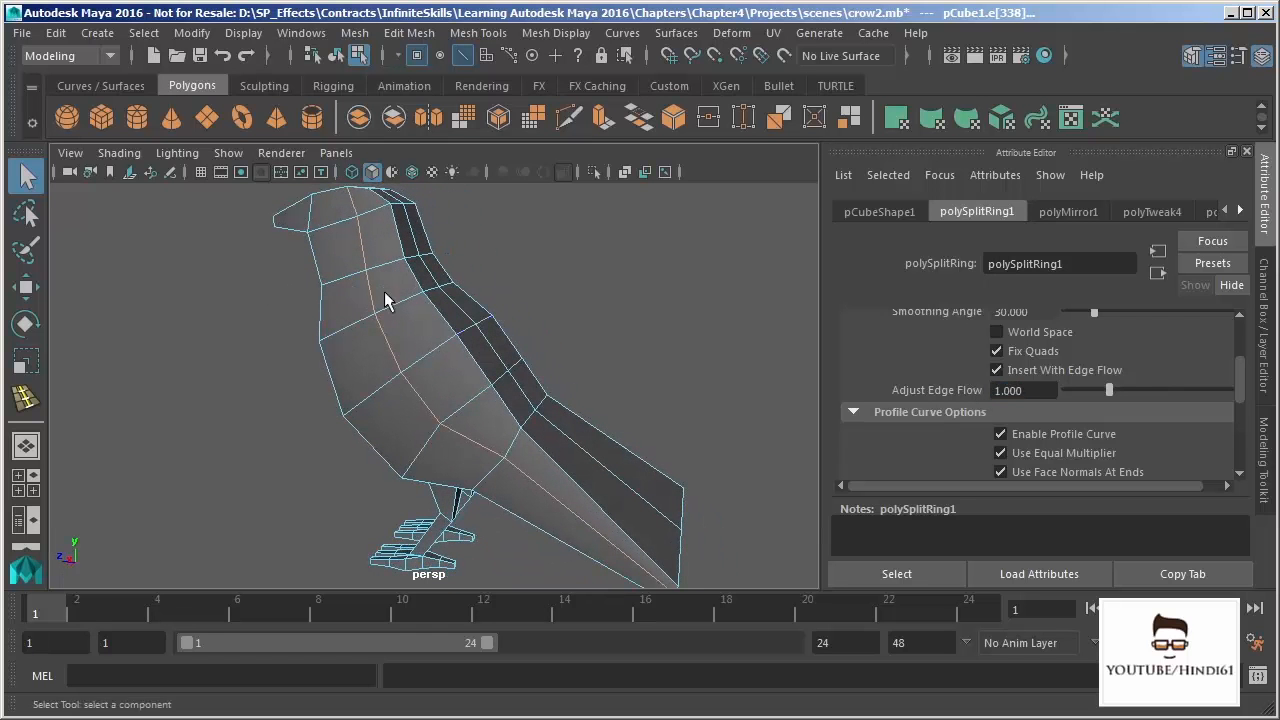
- Enable Insert with edge flow in the Insert Edge Loop tool's own settings
{"action": "left_click", "coordinate": [478, 35]}
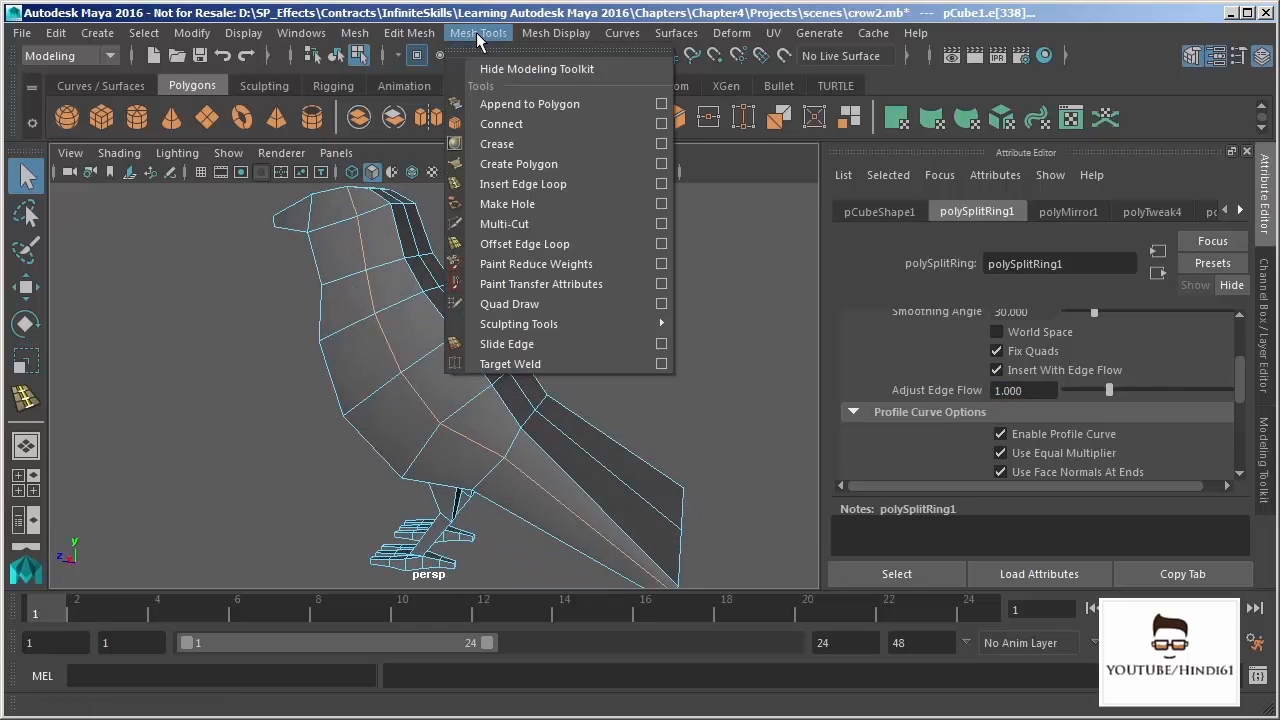
{"action": "left_click", "coordinate": [661, 184]}
{"action": "left_click", "coordinate": [246, 416]}
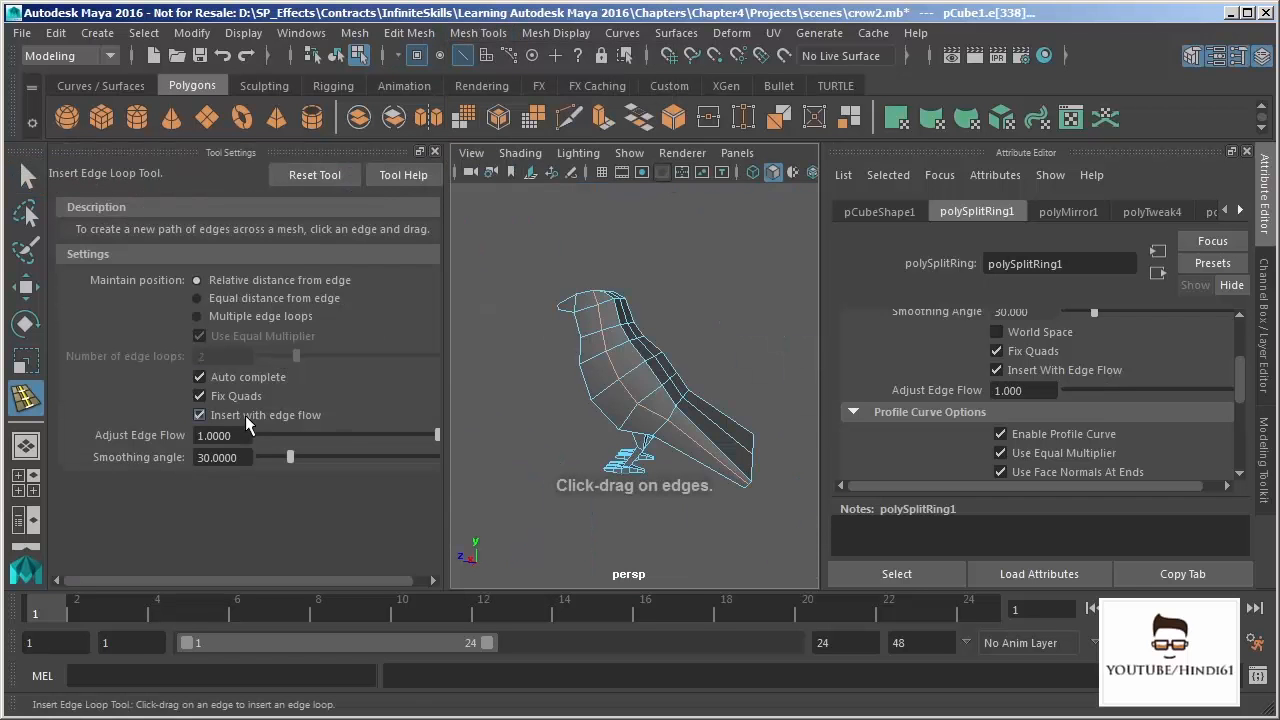
{"action": "left_click_drag", "start_coordinate": [577, 411], "coordinate": [560, 408], "text": "alt"}
{"action": "right_click_drag", "start_coordinate": [560, 408], "coordinate": [597, 488], "text": "alt"}
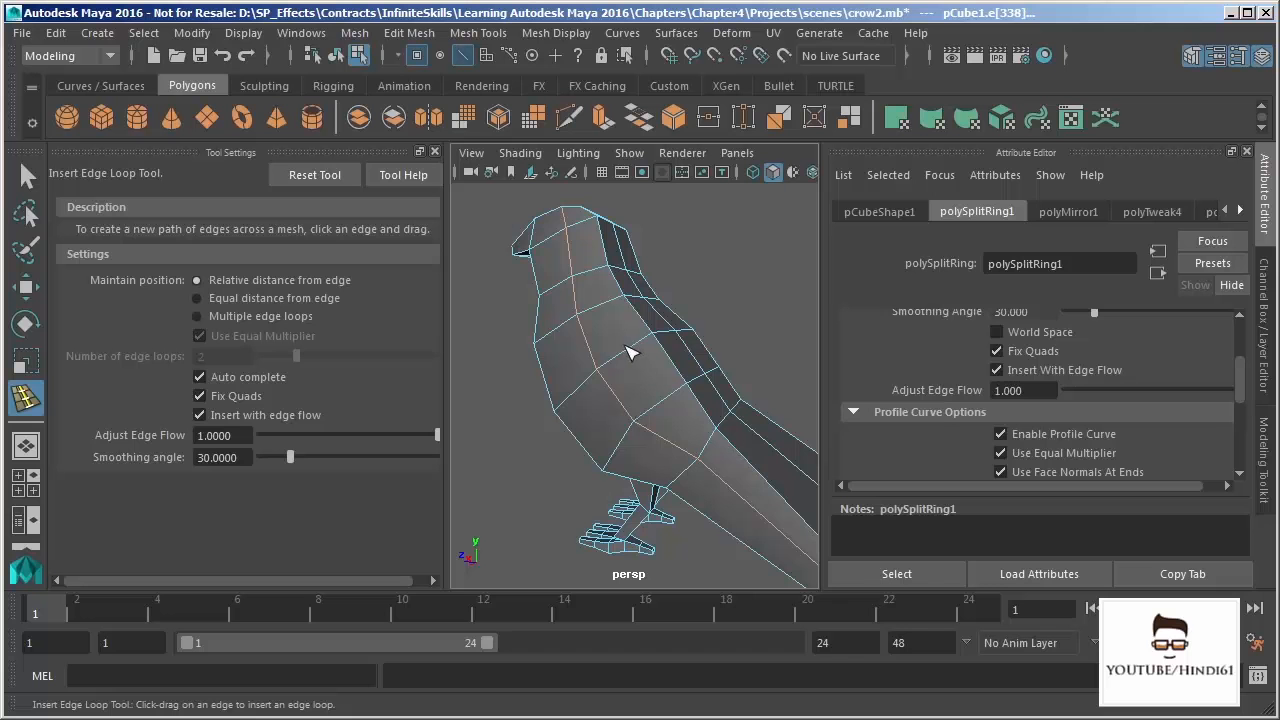
- Insert a second lengthwise edge loop on the crow's upper side, between the first side loop and the back
{"action": "left_click_drag", "start_coordinate": [582, 352], "coordinate": [683, 455], "text": "alt"}
{"action": "right_click_drag", "start_coordinate": [683, 455], "coordinate": [650, 412], "text": "alt"}
{"action": "left_click_drag", "start_coordinate": [652, 420], "coordinate": [657, 378], "text": "alt"}
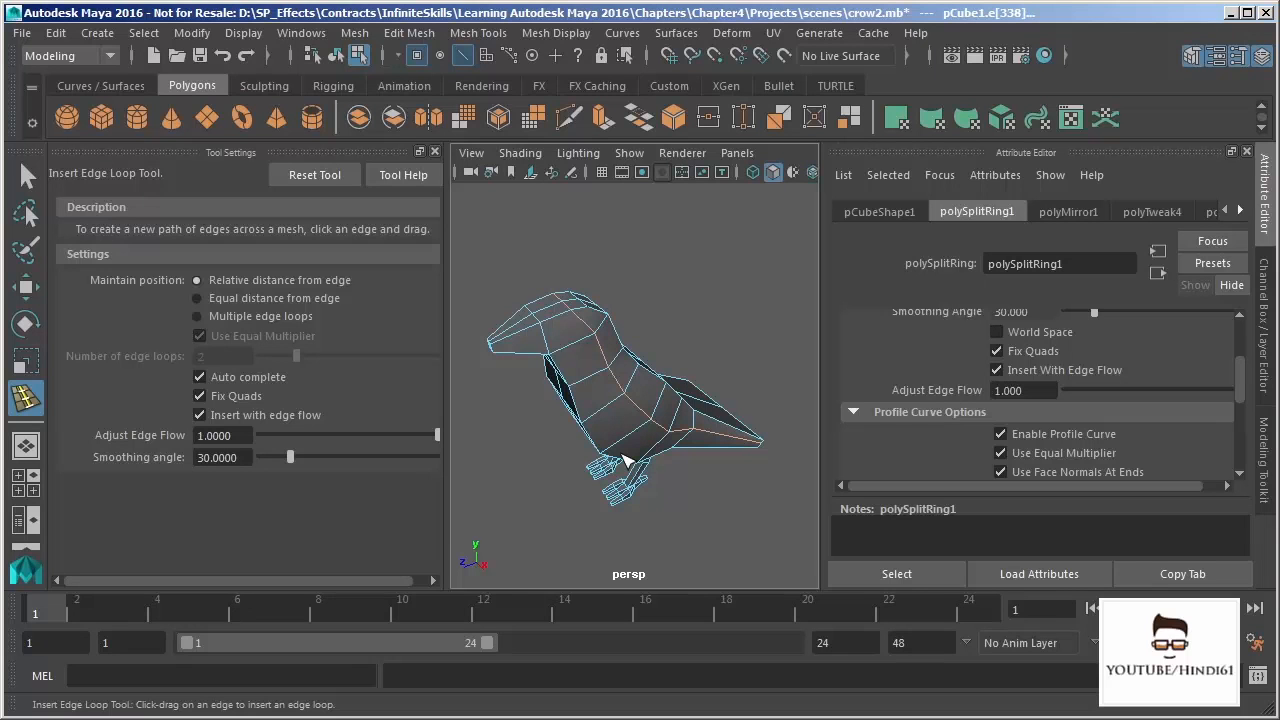
{"action": "left_click_drag", "start_coordinate": [627, 458], "coordinate": [627, 384], "text": "alt"}
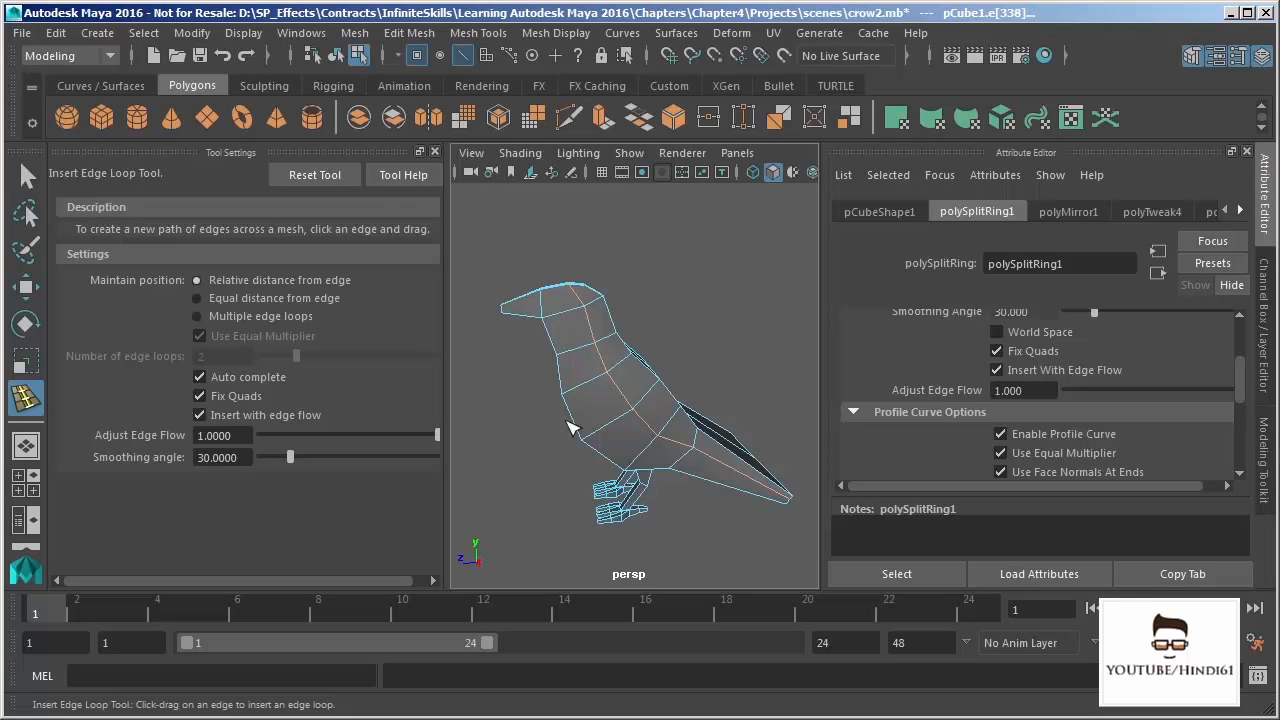
{"action": "left_click", "coordinate": [648, 398]}
{"action": "left_click_drag", "start_coordinate": [688, 486], "coordinate": [707, 438], "text": "alt"}
{"action": "middle_click_drag", "start_coordinate": [634, 311], "coordinate": [643, 390], "text": "alt"}
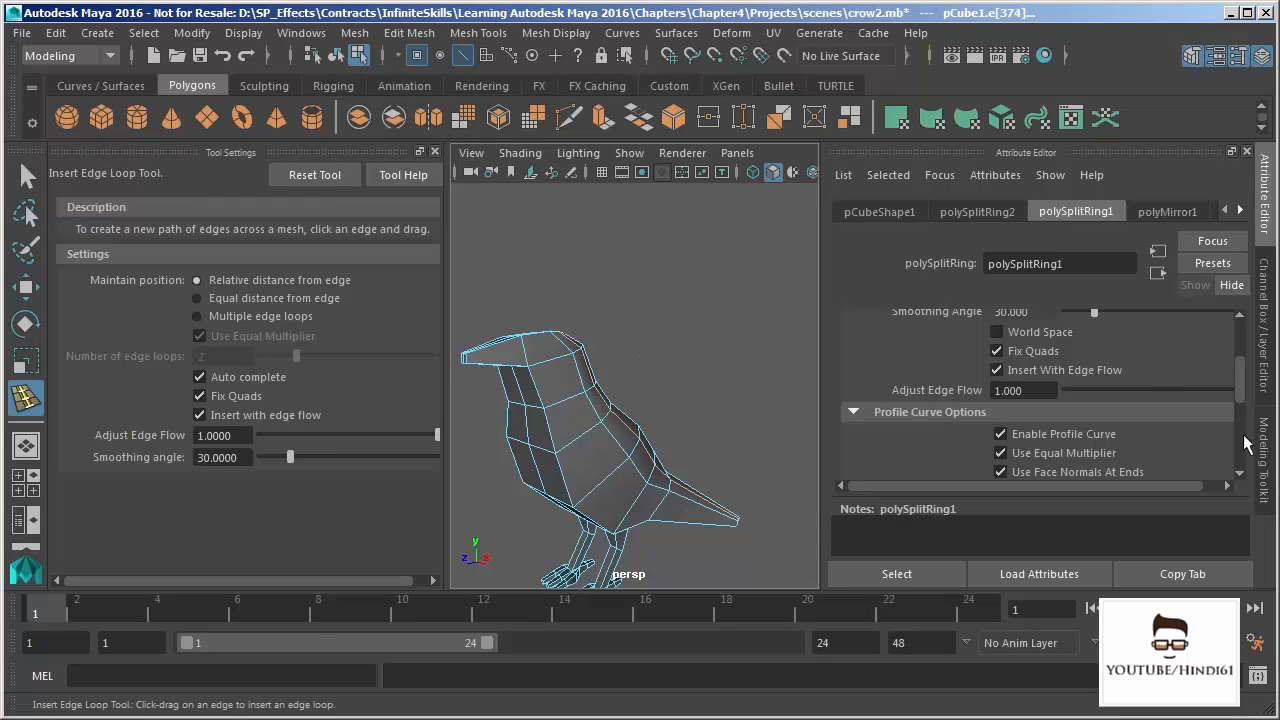
- Return to the Select tool with its settings closed and display the Modeling Toolkit
{"action": "left_click", "coordinate": [1264, 450]}
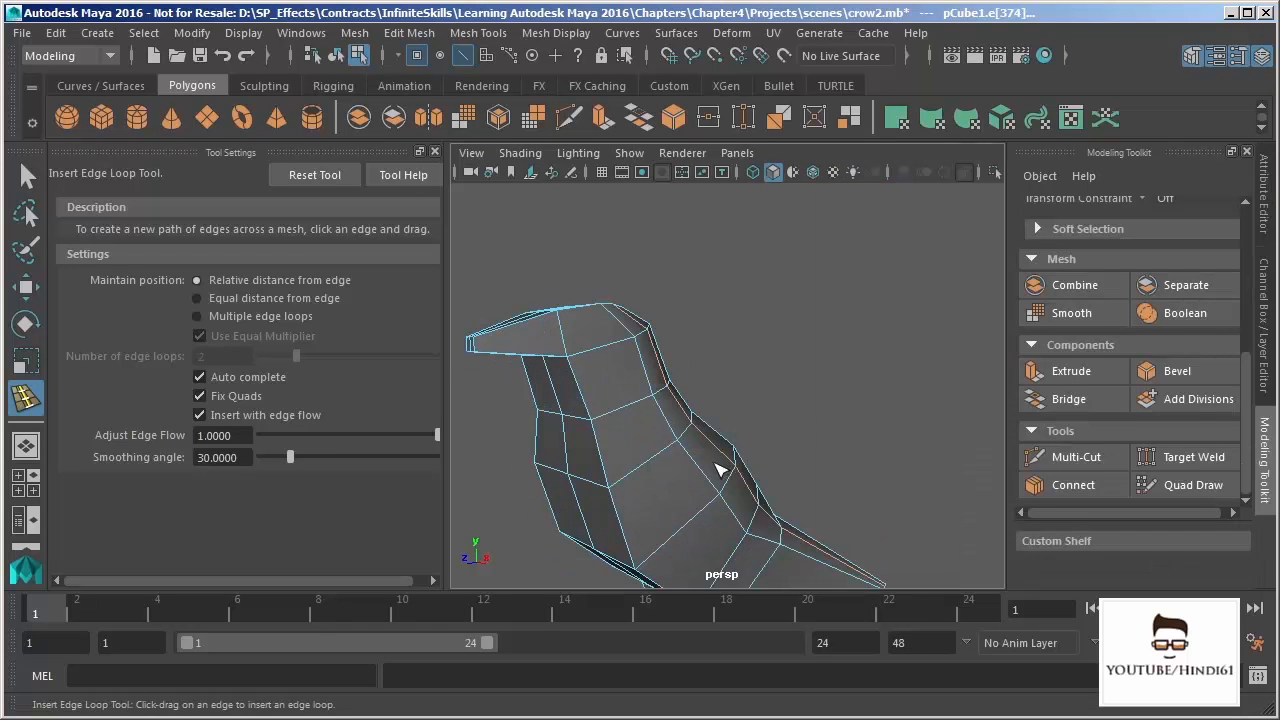
{"action": "left_click", "coordinate": [27, 176]}
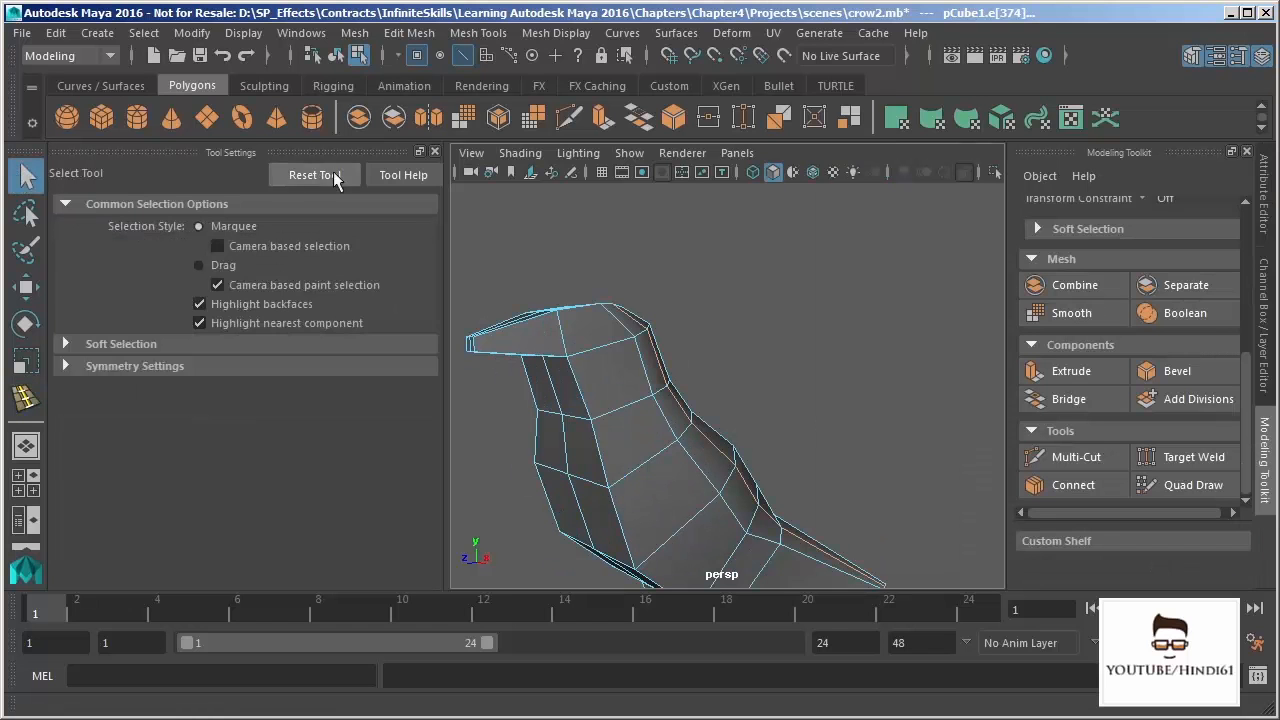
{"action": "left_click", "coordinate": [435, 152]}
{"action": "scroll", "coordinate": [540, 375], "scroll_direction": "up", "scroll_amount": 5}
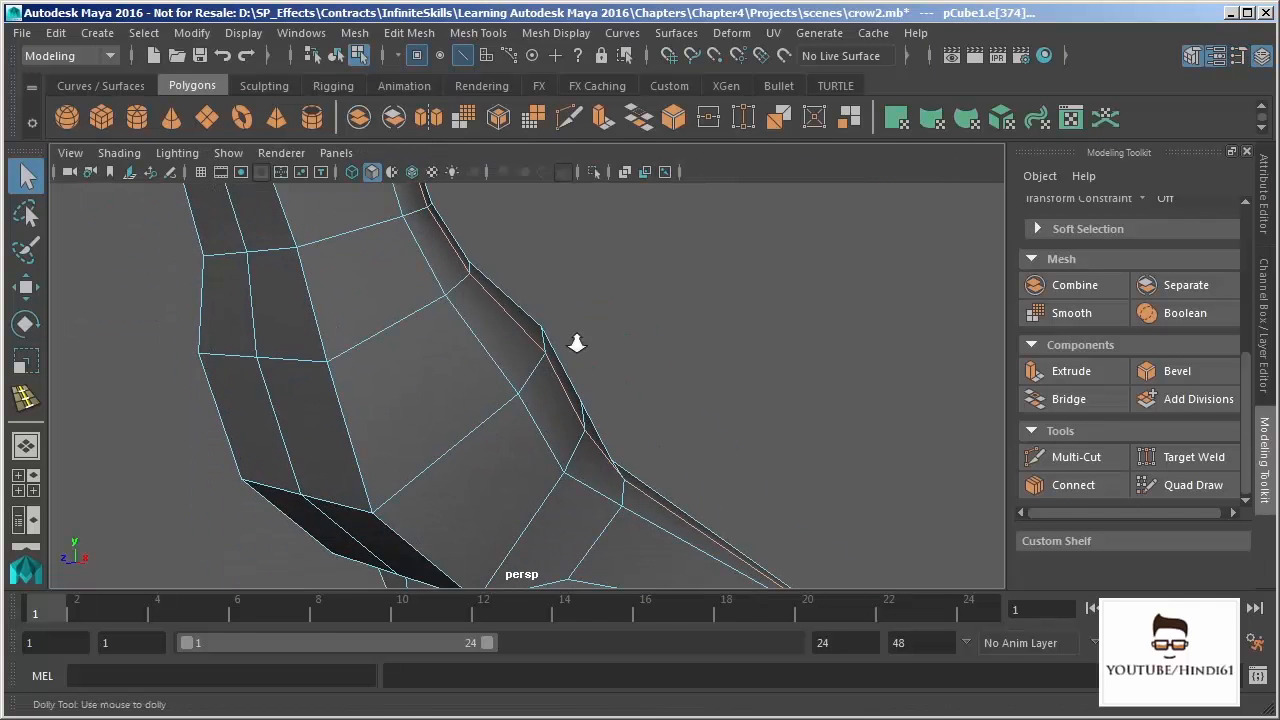
{"action": "scroll", "coordinate": [509, 354], "scroll_direction": "down", "scroll_amount": 4}
{"action": "scroll", "coordinate": [423, 377], "scroll_direction": "up", "scroll_amount": 4}
- Select three adjoining faces along the crow's upper side, between the two inserted edge loops, in face mode
{"action": "right_click_drag", "start_coordinate": [469, 406], "coordinate": [477, 451]}
{"action": "left_click", "coordinate": [495, 423]}
{"action": "left_click", "coordinate": [549, 467], "text": "shift"}
{"action": "left_click", "coordinate": [448, 354], "text": "shift"}
{"action": "right_click_drag", "start_coordinate": [672, 424], "coordinate": [643, 347], "text": "alt"}
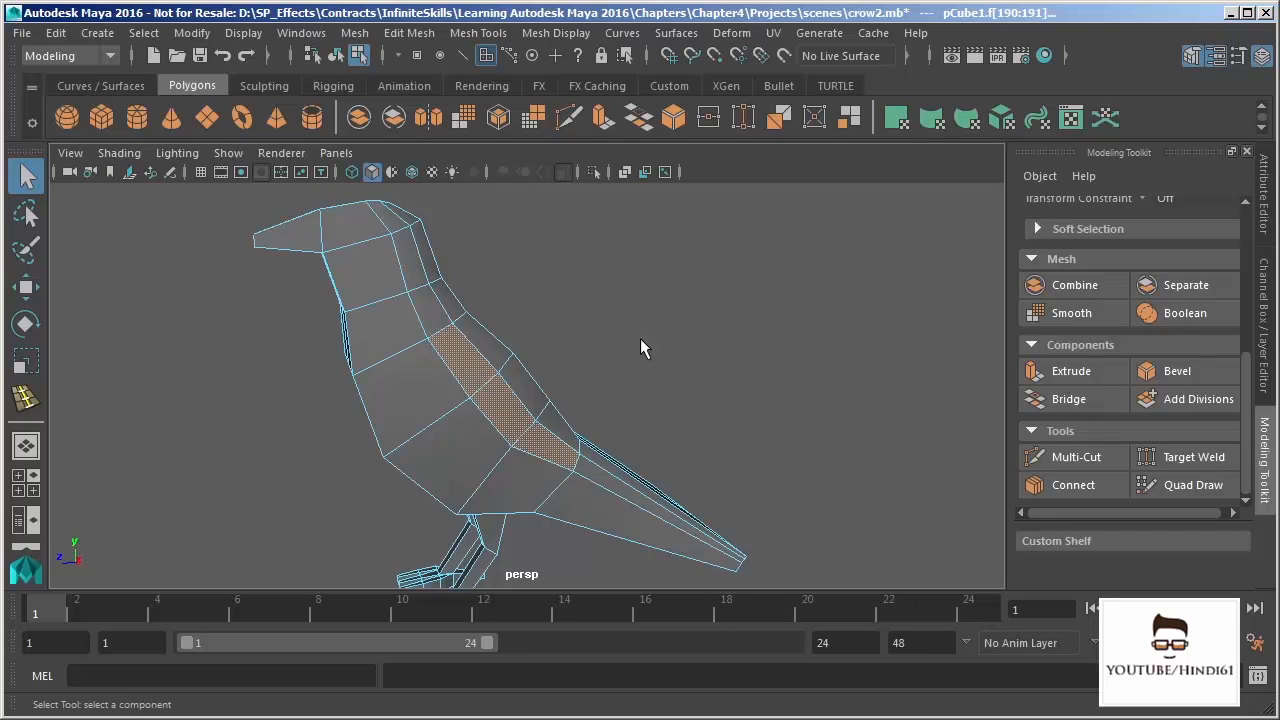
- Extrude the selected side faces outward with a thickness of 4.2, fitting the first wing section to the front-view reference
{"action": "left_click_drag", "start_coordinate": [606, 366], "coordinate": [297, 420], "text": "alt"}
{"action": "middle_click_drag", "start_coordinate": [693, 394], "coordinate": [636, 317], "text": "alt"}
{"action": "left_click_drag", "start_coordinate": [636, 317], "coordinate": [613, 353], "text": "alt"}
{"action": "left_click", "coordinate": [1062, 372]}
{"action": "left_click_drag", "start_coordinate": [652, 399], "coordinate": [645, 385], "text": "alt"}
{"action": "left_click_drag", "start_coordinate": [866, 213], "coordinate": [905, 213]}
{"action": "key", "text": "space"}
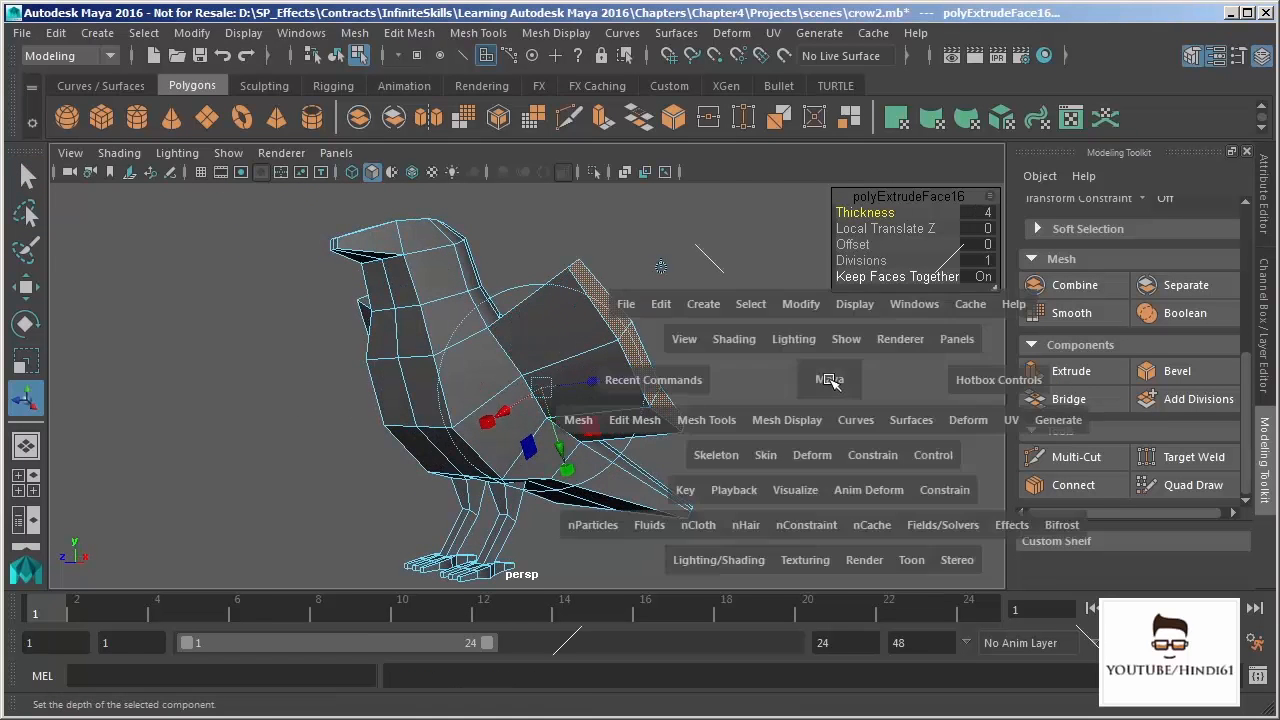
{"action": "key", "text": "space"}
{"action": "middle_click_drag", "start_coordinate": [514, 402], "coordinate": [715, 299], "text": "alt"}
{"action": "middle_click_drag", "start_coordinate": [594, 324], "coordinate": [550, 377], "text": "alt"}
{"action": "left_click_drag", "start_coordinate": [863, 211], "coordinate": [869, 211]}
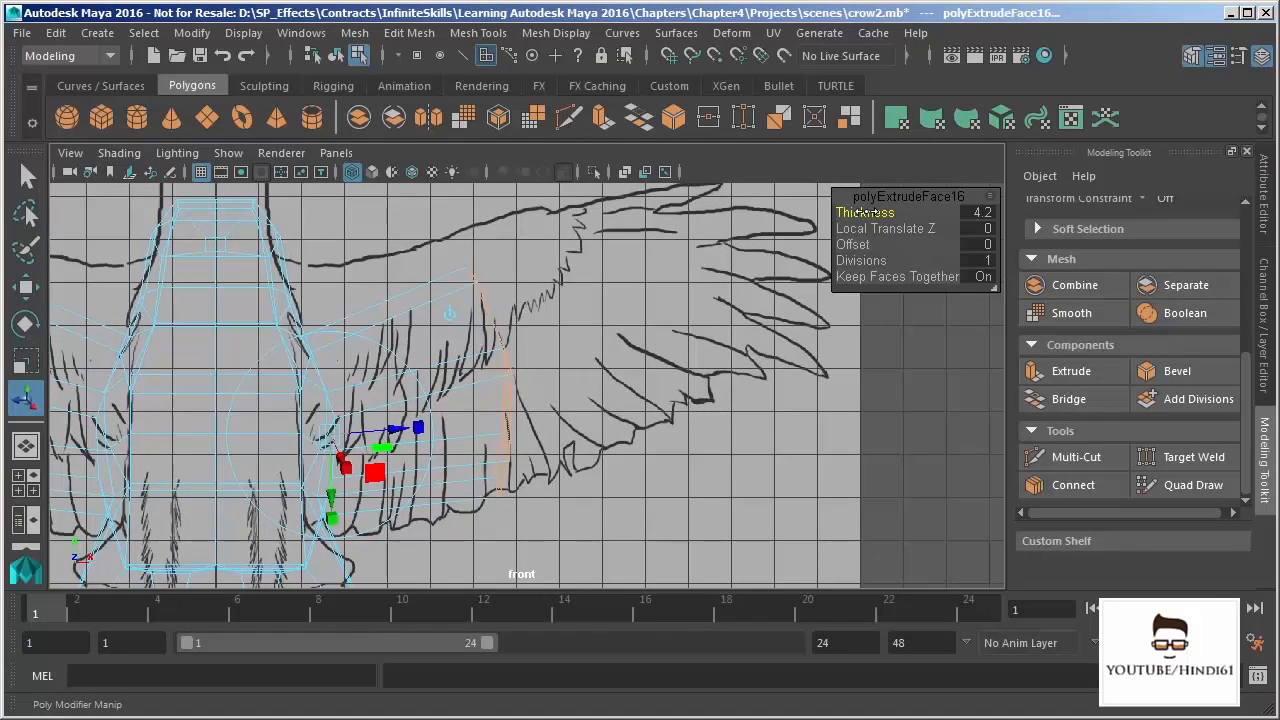
- Extrude the wing's end faces two more times, with thicknesses of 3.6 and 3.5, out to the reference wing's tip
{"action": "key", "text": "ctrl+e"}
{"action": "left_click_drag", "start_coordinate": [862, 212], "coordinate": [903, 212]}
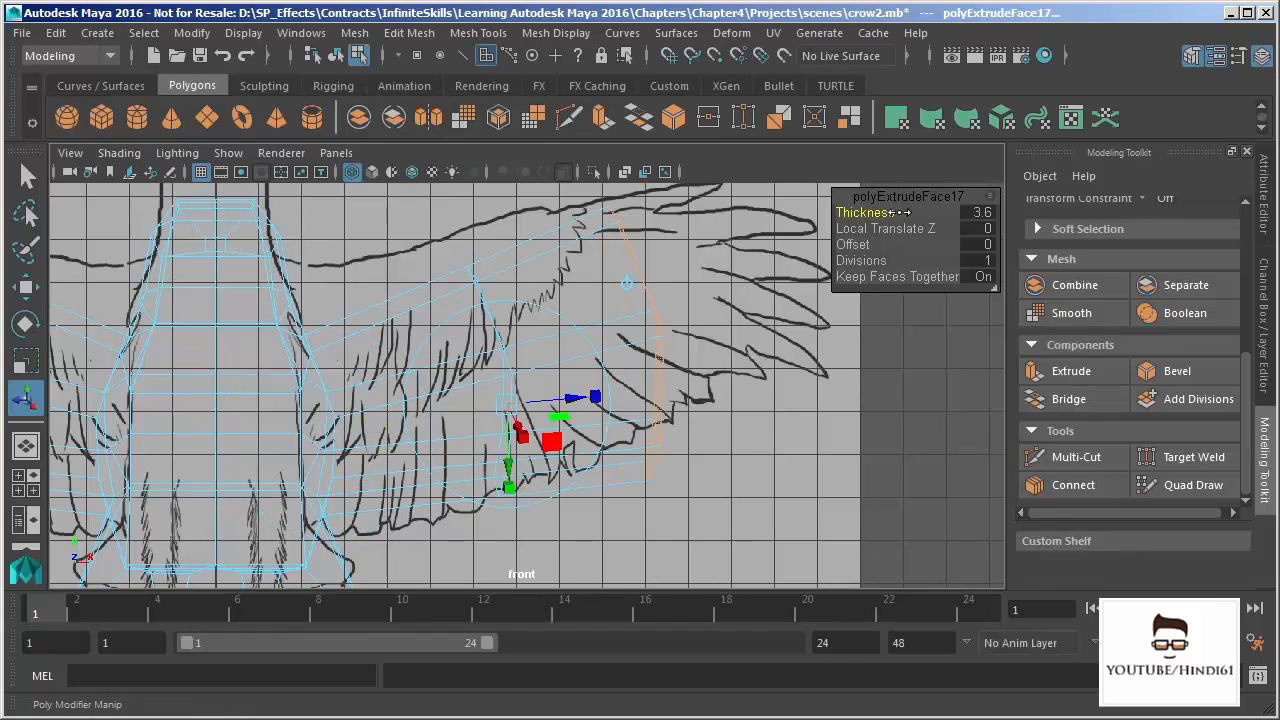
{"action": "key", "text": "ctrl+e"}
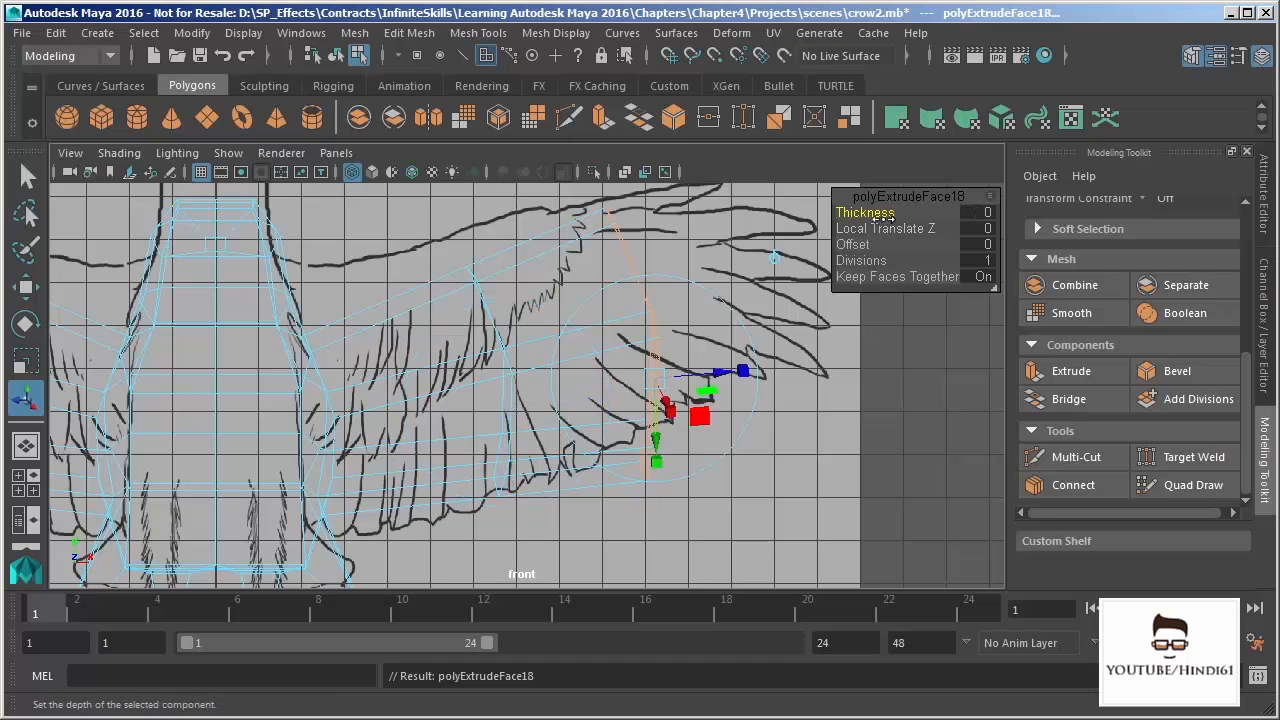
{"action": "left_click_drag", "start_coordinate": [866, 212], "coordinate": [893, 213]}
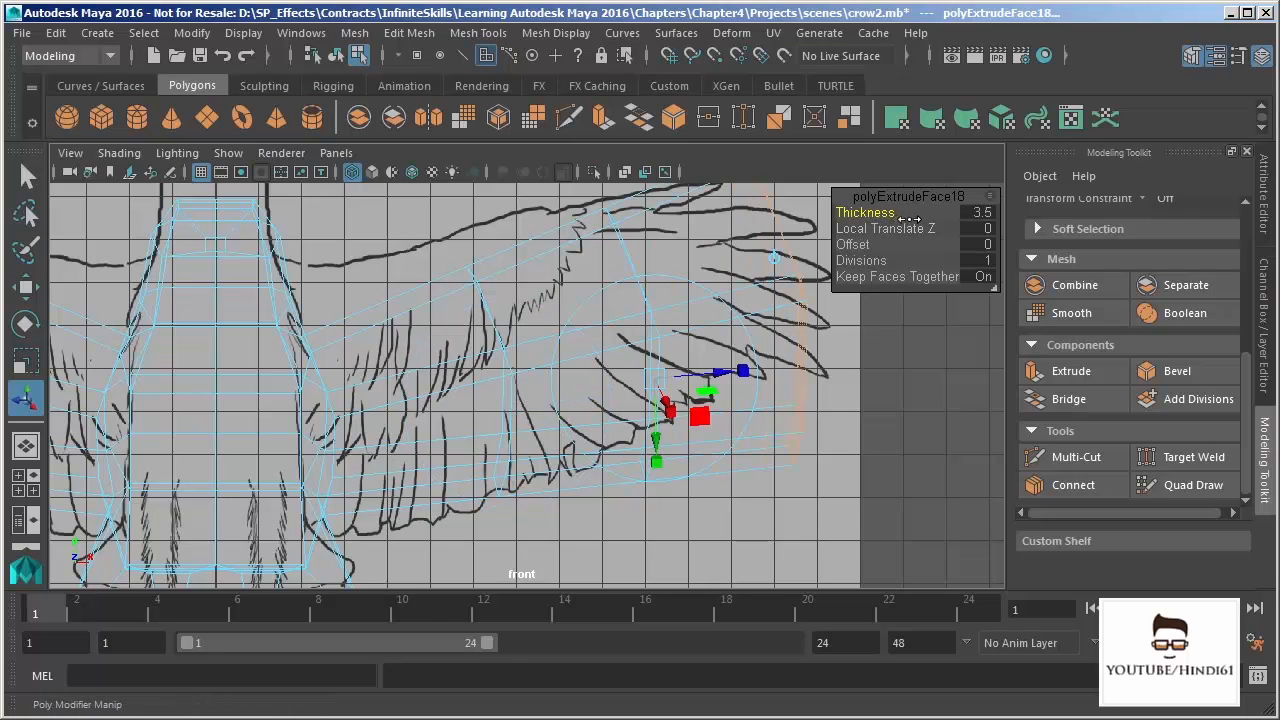
{"action": "middle_click_drag", "start_coordinate": [682, 349], "coordinate": [594, 352], "text": "alt"}
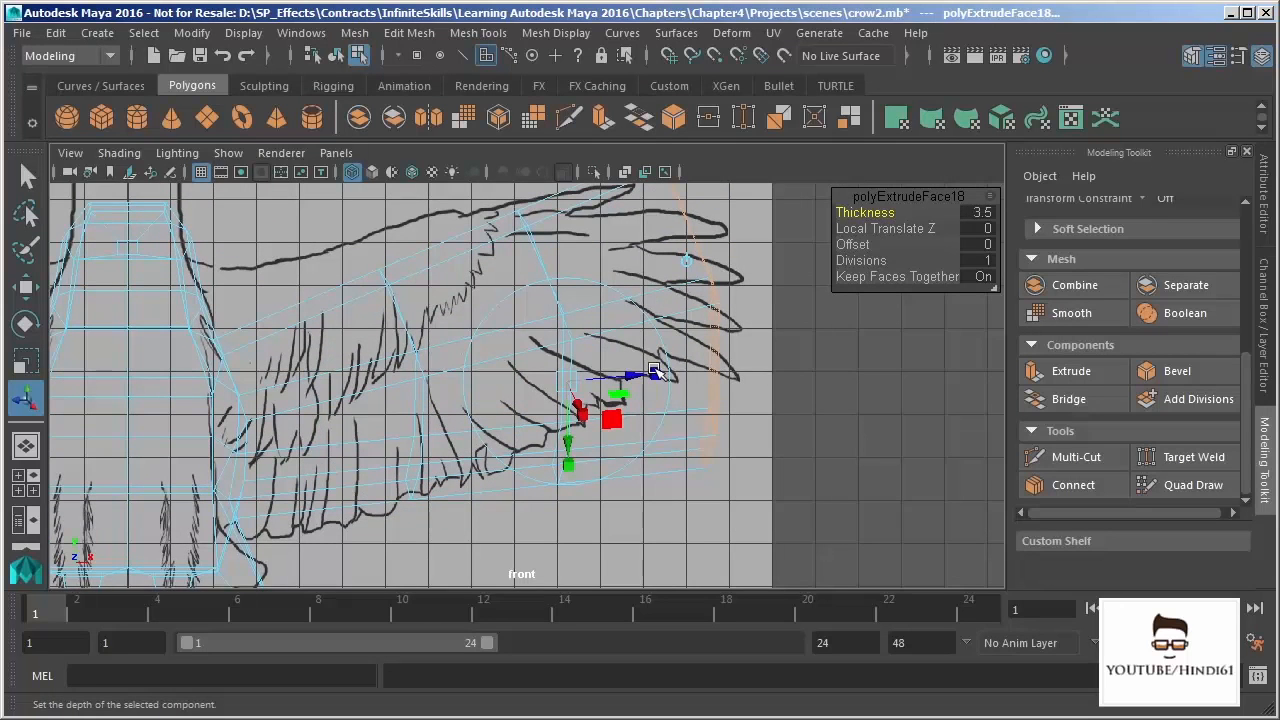
- Select the three end faces of the wing and scale them down in height to about 0.635 and in depth to taper the tip
{"action": "key", "text": "space"}
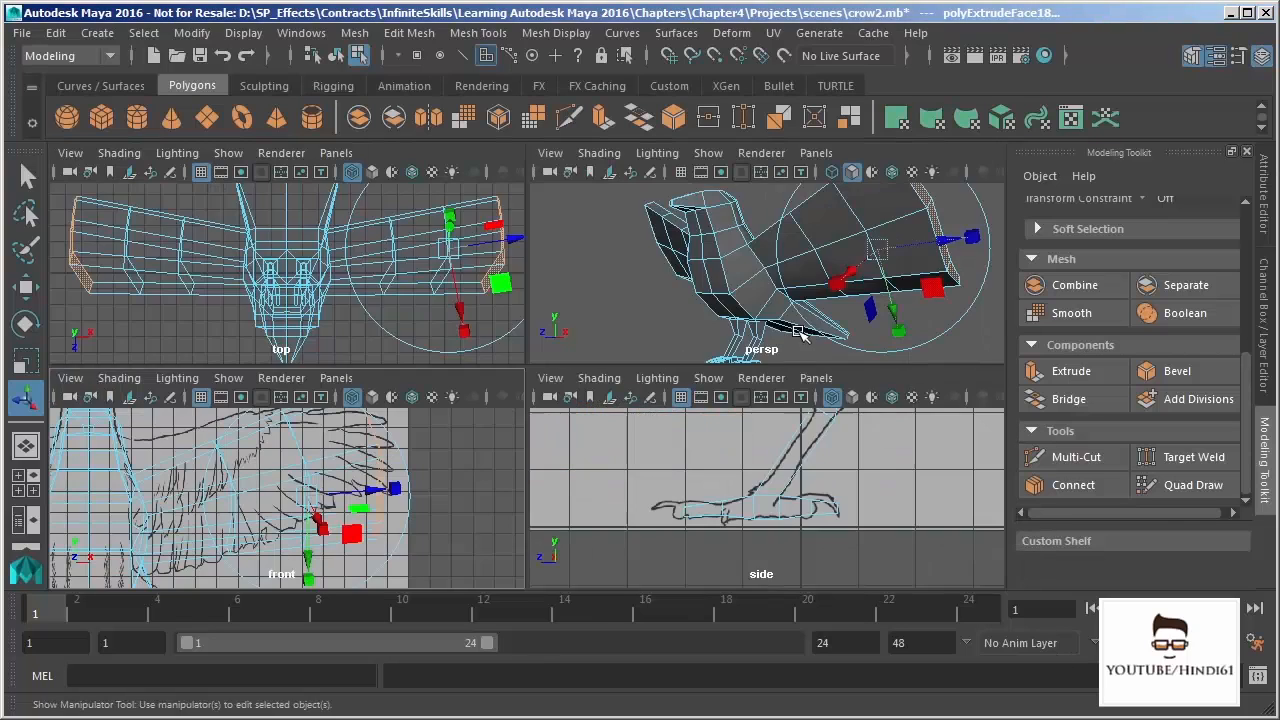
{"action": "key", "text": "space"}
{"action": "left_click_drag", "start_coordinate": [499, 230], "coordinate": [690, 430], "text": "alt"}
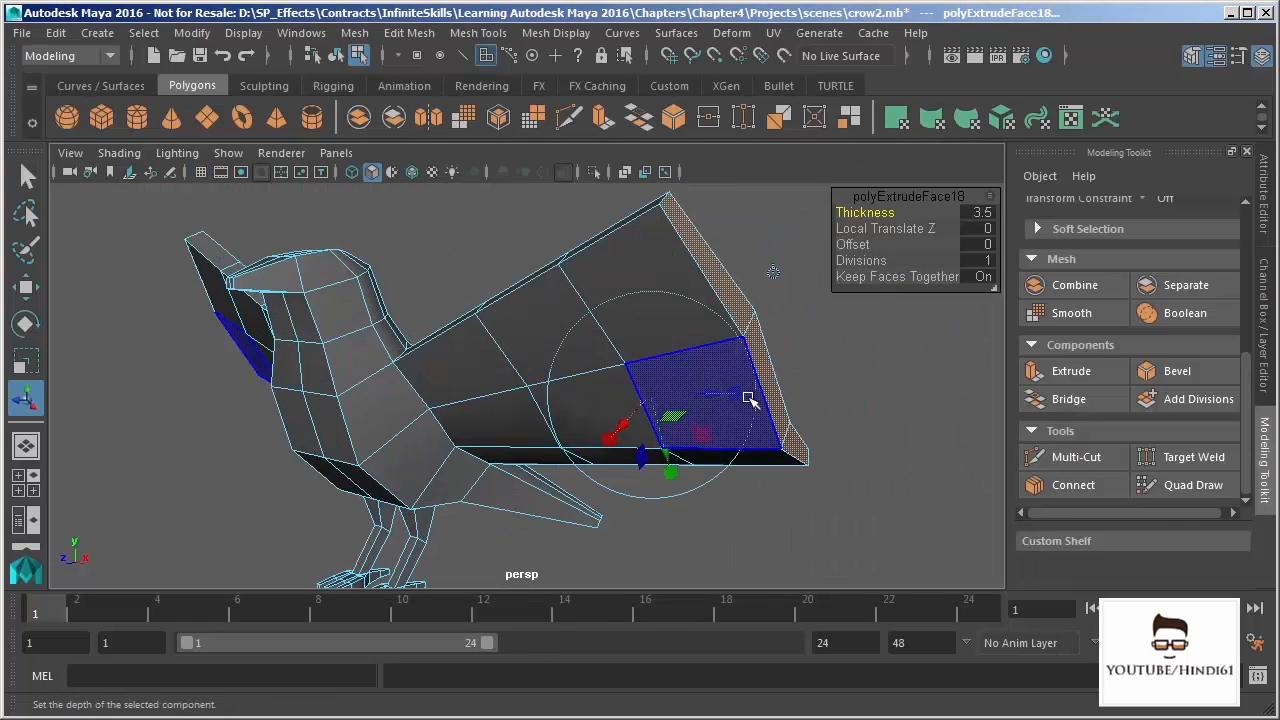
{"action": "left_click_drag", "start_coordinate": [760, 380], "coordinate": [640, 408], "text": "alt"}
{"action": "left_click", "coordinate": [662, 412]}
{"action": "left_click_drag", "start_coordinate": [548, 420], "coordinate": [574, 337], "text": "alt"}
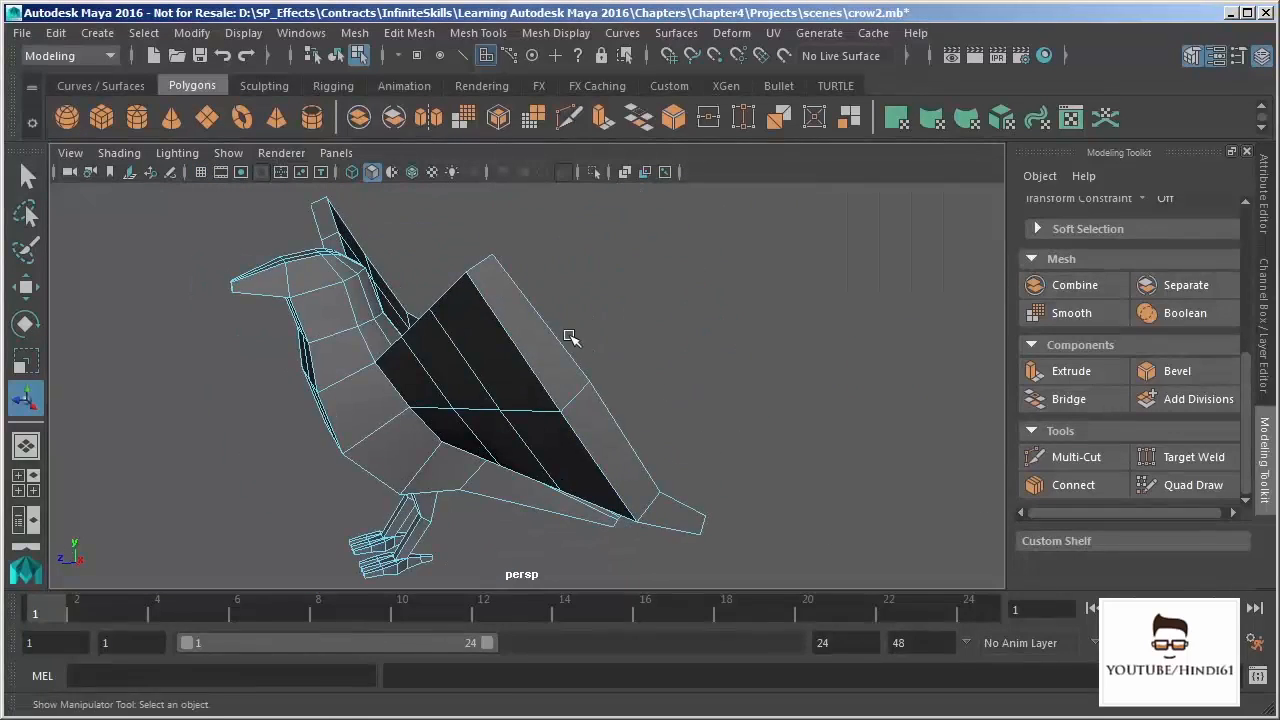
{"action": "left_click", "coordinate": [548, 354]}
{"action": "left_click", "coordinate": [618, 449], "text": "shift"}
{"action": "left_click", "coordinate": [672, 512], "text": "shift"}
{"action": "left_click_drag", "start_coordinate": [717, 443], "coordinate": [693, 291], "text": "alt"}
{"action": "key", "text": "r"}
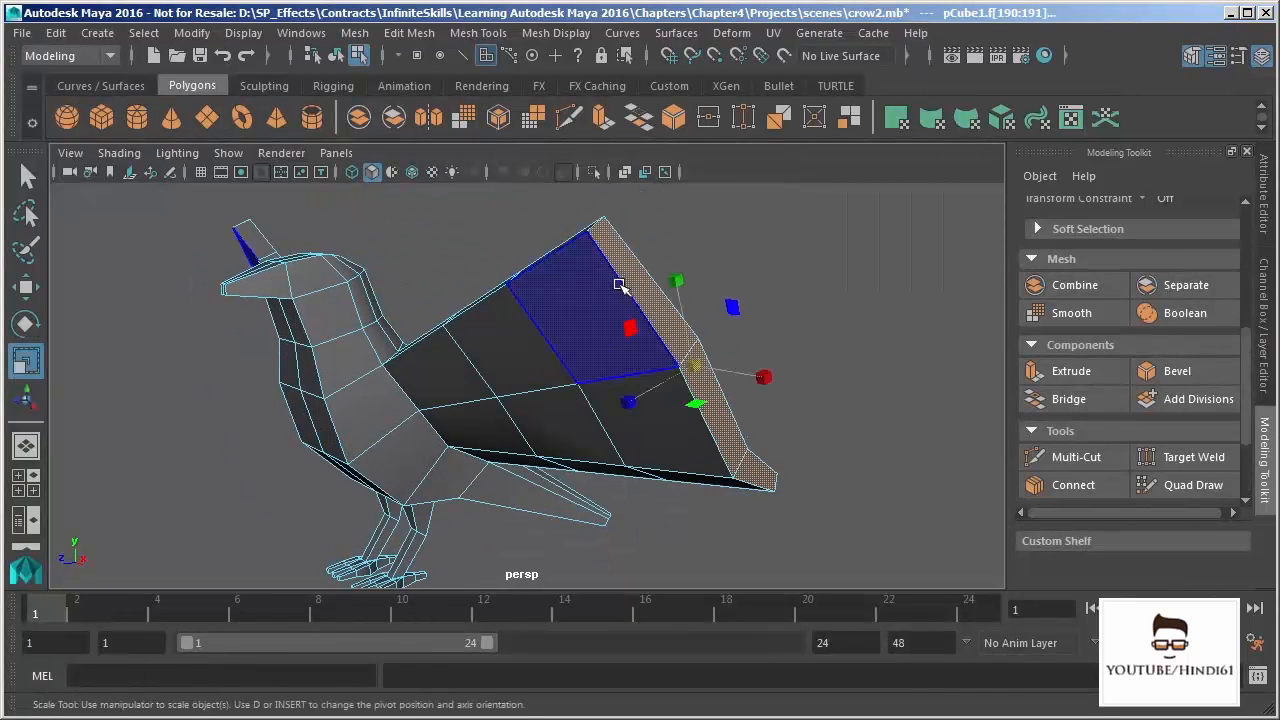
{"action": "left_click_drag", "start_coordinate": [946, 323], "coordinate": [862, 293], "text": "alt"}
{"action": "left_click_drag", "start_coordinate": [752, 240], "coordinate": [766, 279]}
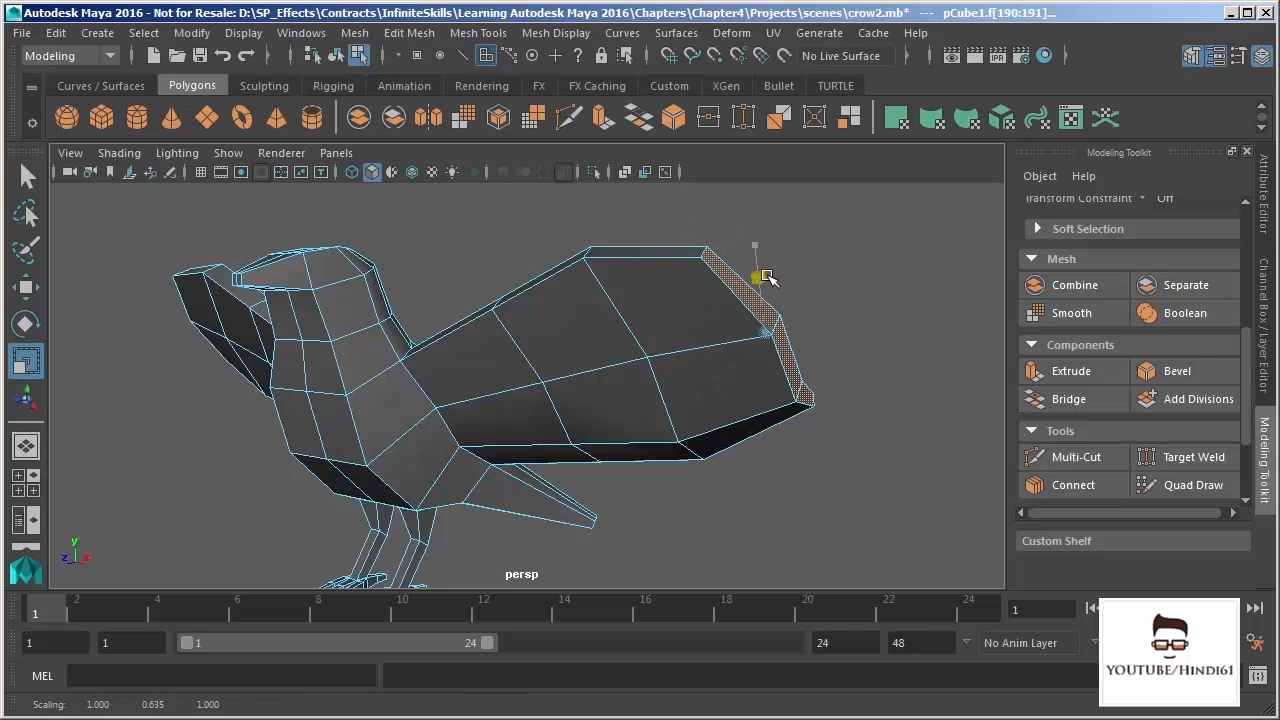
{"action": "left_click_drag", "start_coordinate": [748, 400], "coordinate": [640, 420], "text": "alt"}
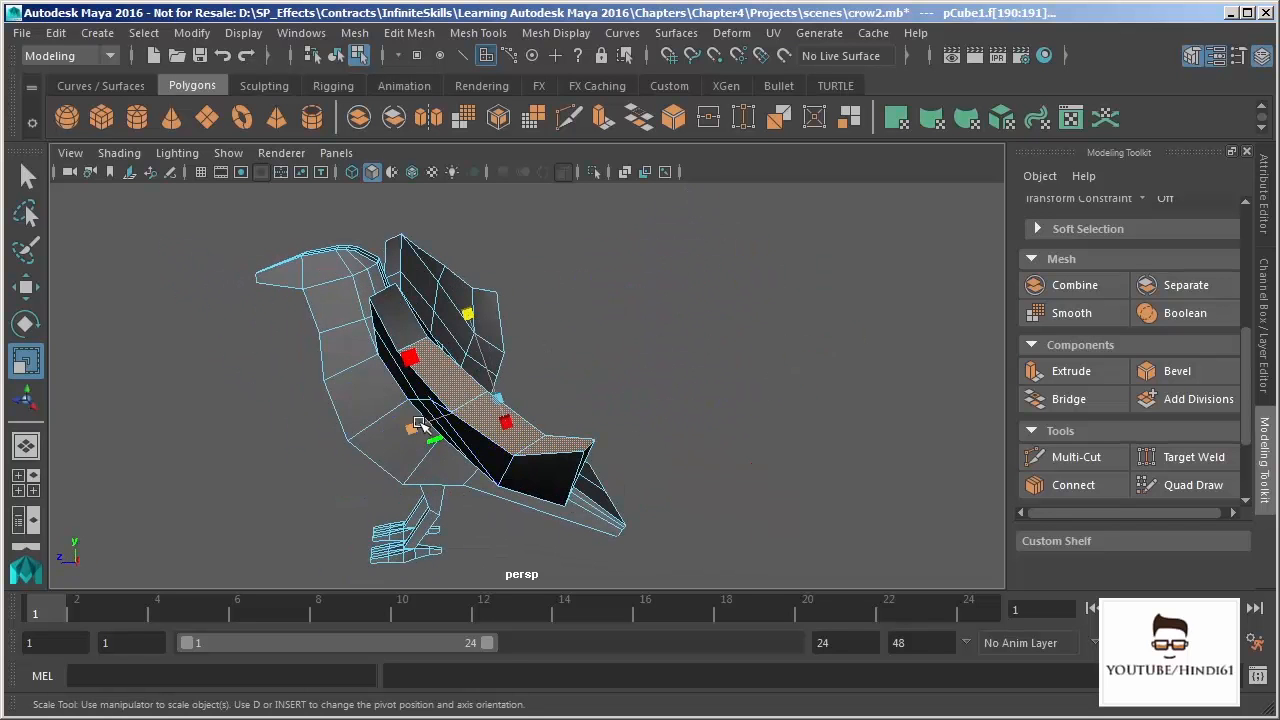
{"action": "left_click_drag", "start_coordinate": [430, 438], "coordinate": [873, 370]}
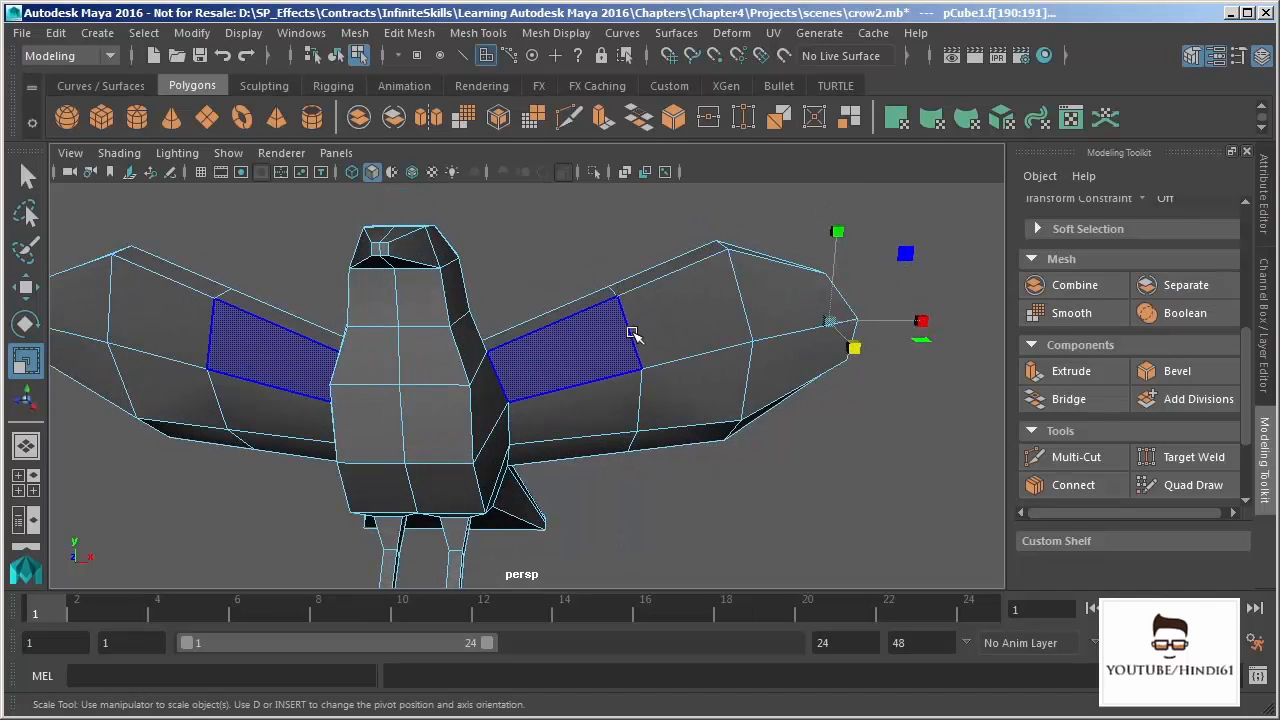
{"action": "left_click_drag", "start_coordinate": [631, 323], "coordinate": [660, 317], "text": "alt"}
{"action": "left_click", "coordinate": [792, 442]}
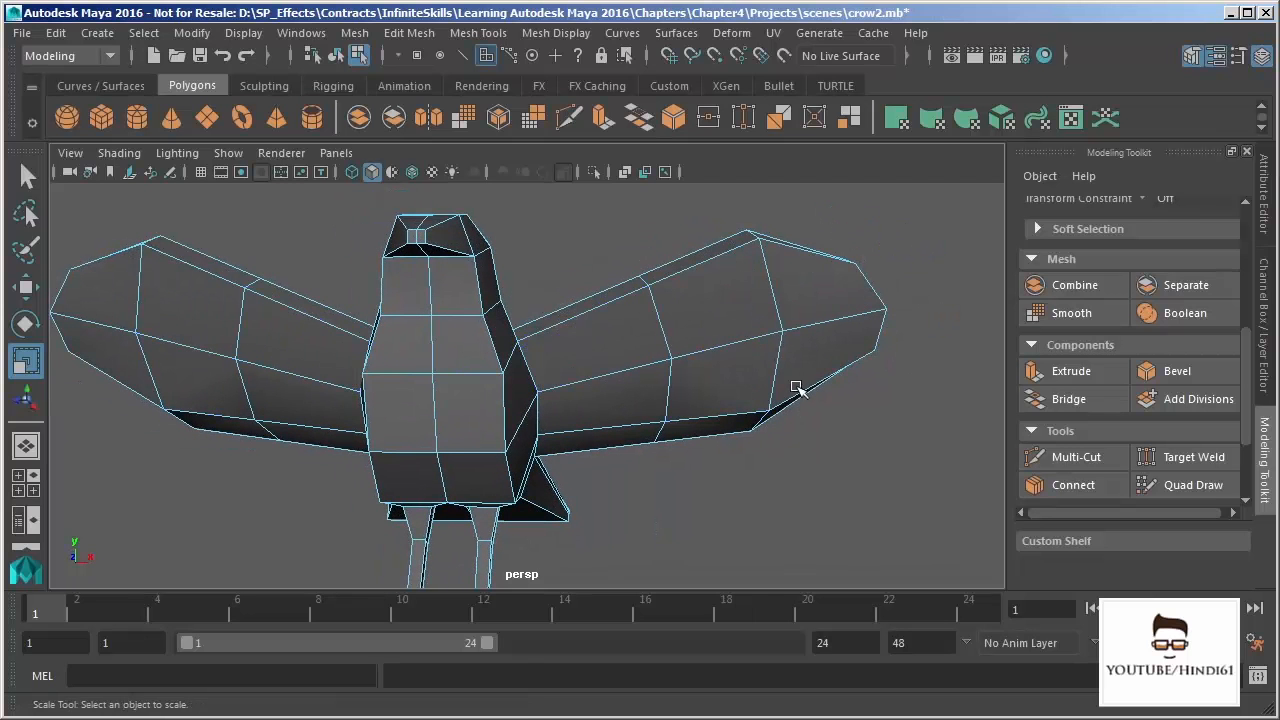
- Move the inner edge loop across the wing up in the front view to follow the reference drawing's outline
{"action": "middle_click_drag", "start_coordinate": [686, 337], "coordinate": [688, 325], "text": "alt"}
{"action": "key", "text": "ctrl+z"}
{"action": "left_click_drag", "start_coordinate": [688, 326], "coordinate": [780, 301], "text": "alt"}
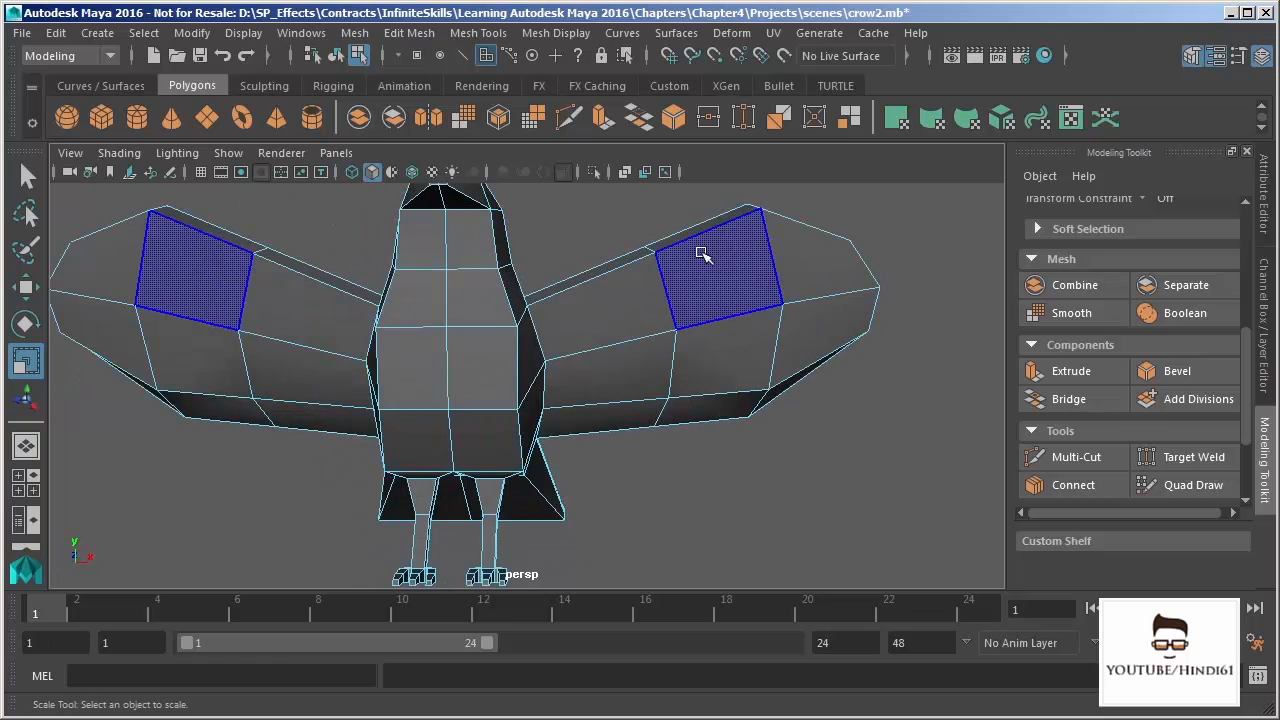
{"action": "left_click", "coordinate": [36, 489]}
{"action": "key", "text": "space"}
{"action": "middle_click_drag", "start_coordinate": [431, 317], "coordinate": [471, 350], "text": "alt"}
{"action": "right_click", "coordinate": [432, 308]}
{"action": "right_click_drag", "start_coordinate": [432, 308], "coordinate": [432, 253]}
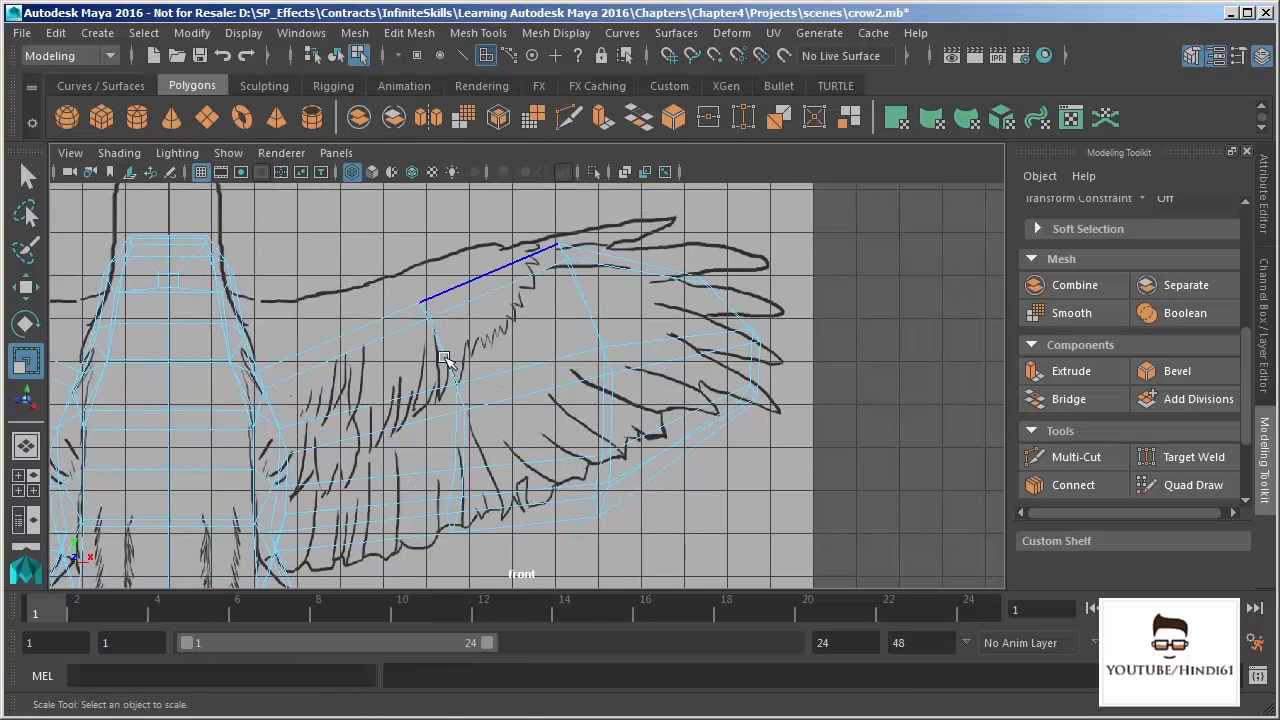
{"action": "left_click", "coordinate": [455, 366]}
{"action": "key", "text": "w"}
{"action": "left_click_drag", "start_coordinate": [444, 417], "coordinate": [466, 391]}
{"action": "key", "text": "r"}
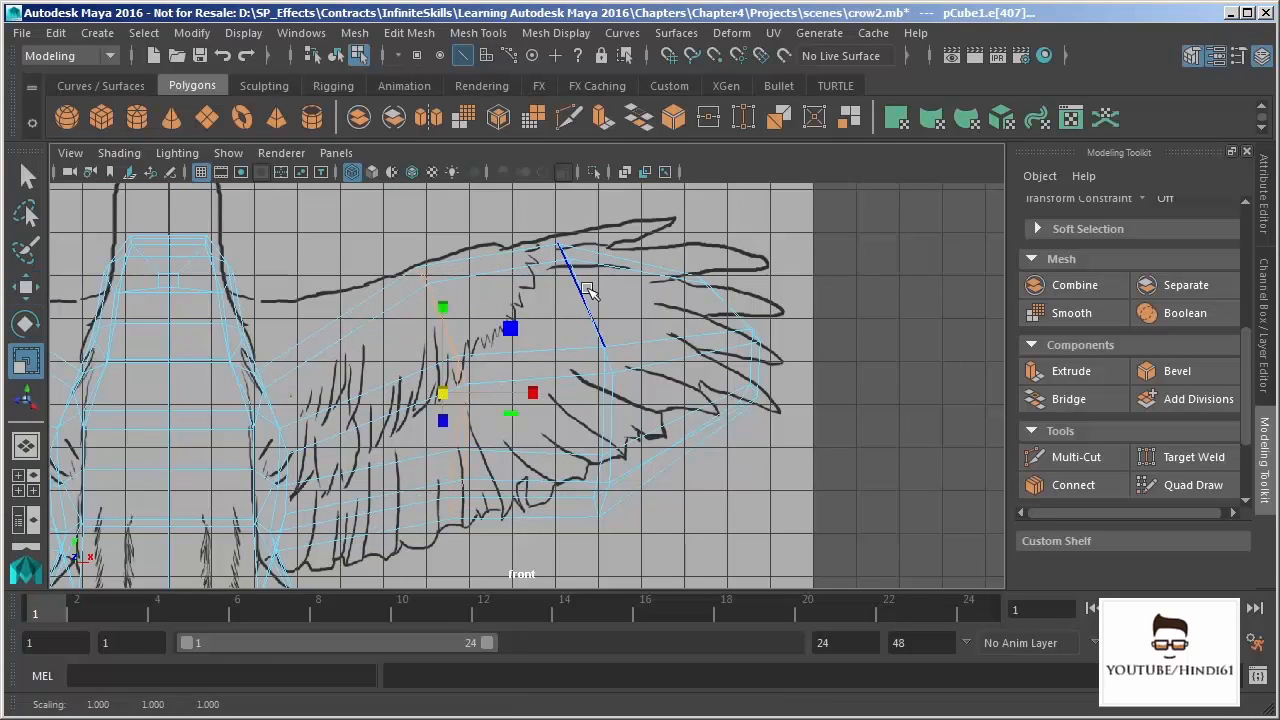
- Adjust the outer edge loop across the wing in the front view to fit the reference outline
{"action": "double_click", "coordinate": [580, 289]}
{"action": "left_click_drag", "start_coordinate": [586, 381], "coordinate": [577, 354]}
{"action": "key", "text": "w"}
- Select the wing tip's vertices in vertex mode and move them outward and up to match the drawn feathers
{"action": "left_click_drag", "start_coordinate": [680, 255], "coordinate": [800, 456]}
{"action": "middle_click_drag", "start_coordinate": [754, 326], "coordinate": [730, 312], "text": "alt"}
{"action": "right_click_drag", "start_coordinate": [728, 311], "coordinate": [668, 311]}
{"action": "left_click_drag", "start_coordinate": [773, 237], "coordinate": [663, 453]}
{"action": "left_click_drag", "start_coordinate": [704, 328], "coordinate": [723, 303]}
{"action": "left_click", "coordinate": [677, 305]}
{"action": "middle_click_drag", "start_coordinate": [537, 354], "coordinate": [592, 348], "text": "alt"}
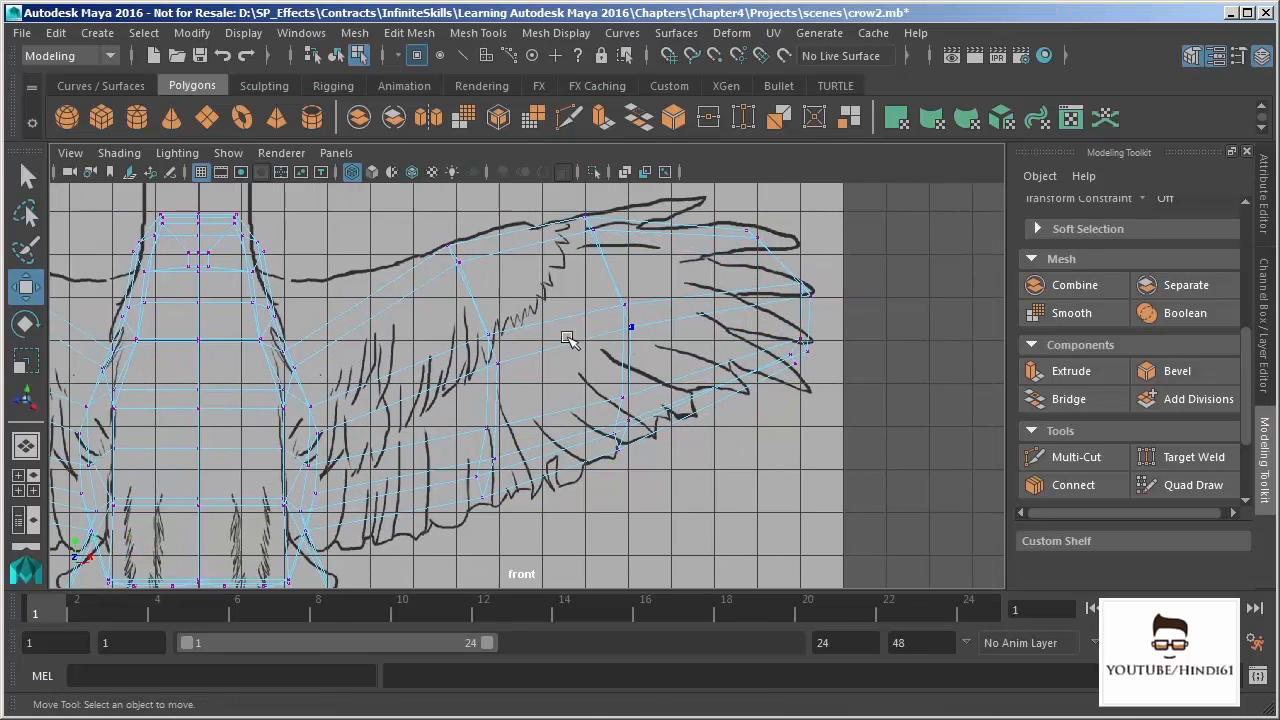
- Select all faces around both wings' innermost sections and connect them with a slide of 0.30
{"action": "right_click_drag", "start_coordinate": [396, 322], "coordinate": [399, 380]}
{"action": "left_click", "coordinate": [401, 342]}
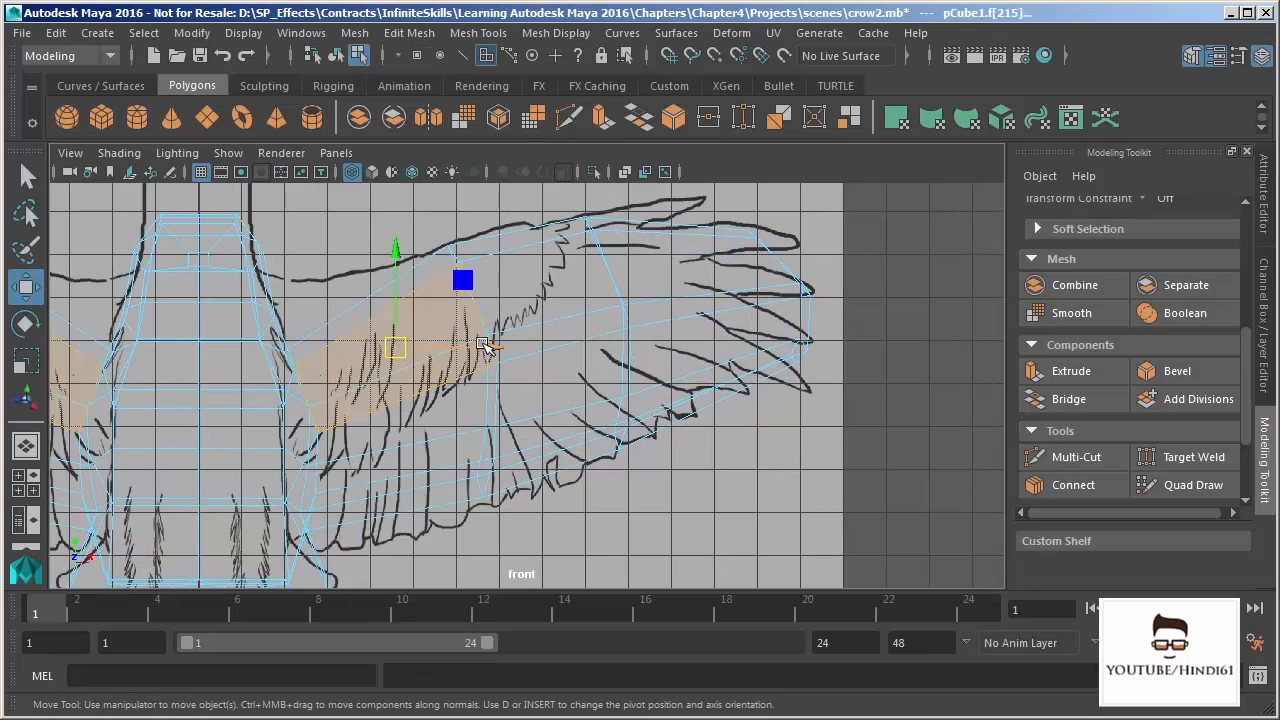
{"action": "left_click", "coordinate": [26, 446]}
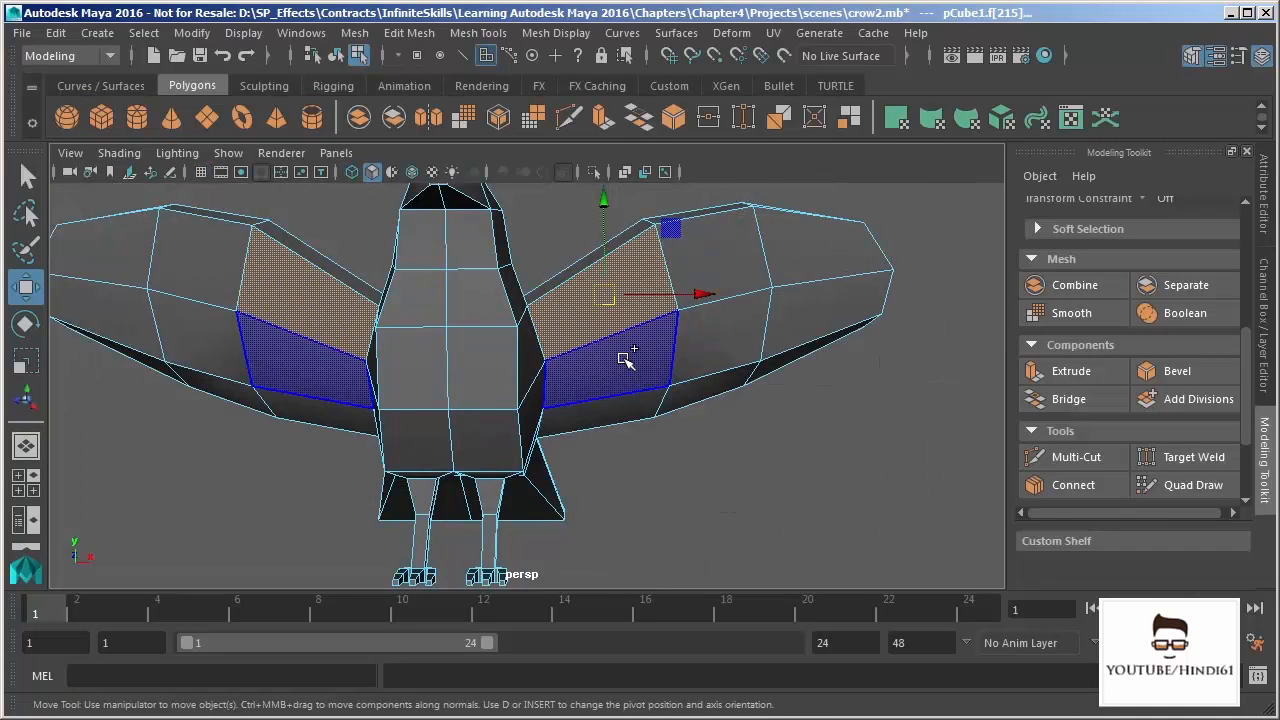
{"action": "left_click", "coordinate": [625, 360], "text": "shift"}
{"action": "left_click_drag", "start_coordinate": [625, 360], "coordinate": [753, 416], "text": "alt"}
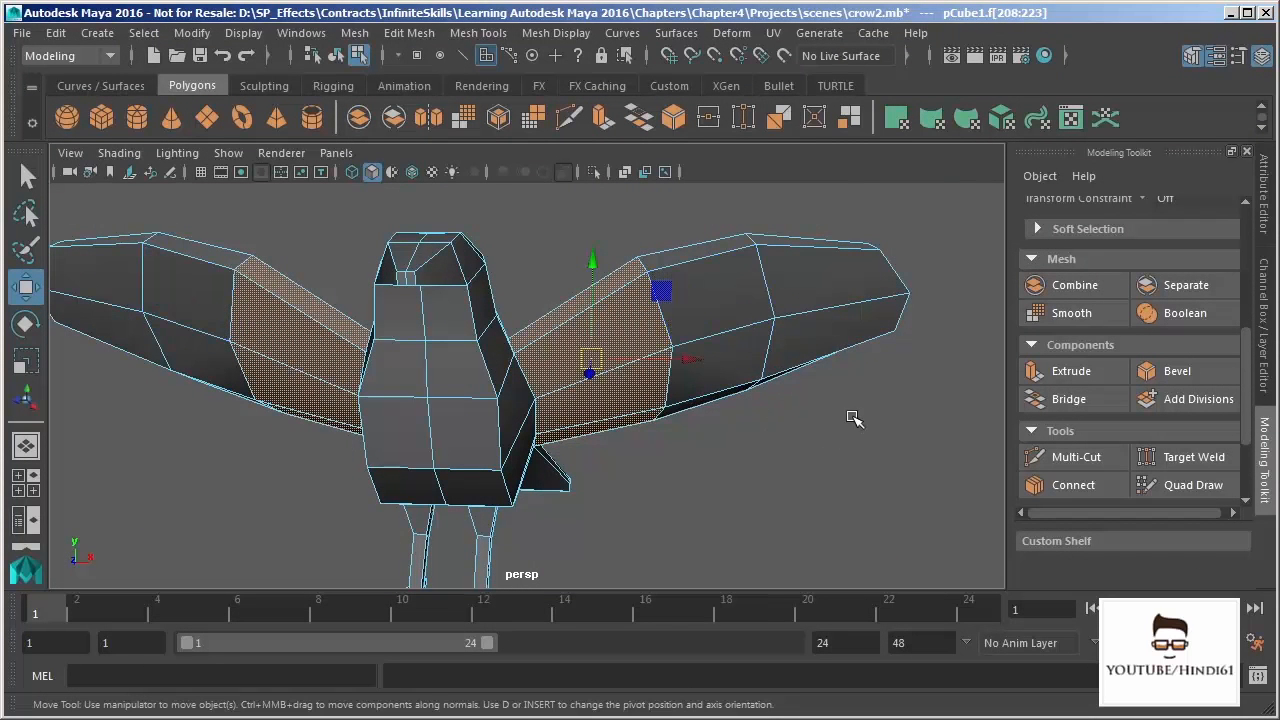
{"action": "left_click_drag", "start_coordinate": [1250, 357], "coordinate": [1248, 412]}
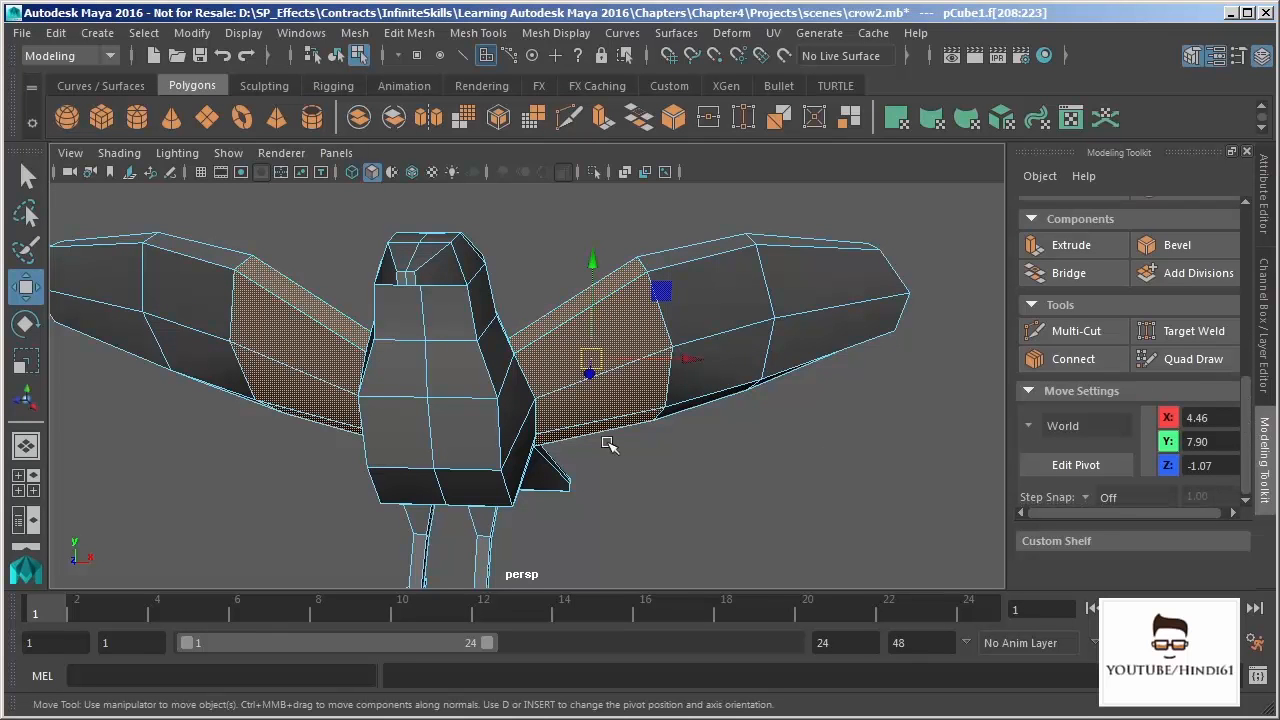
{"action": "left_click", "coordinate": [1086, 358]}
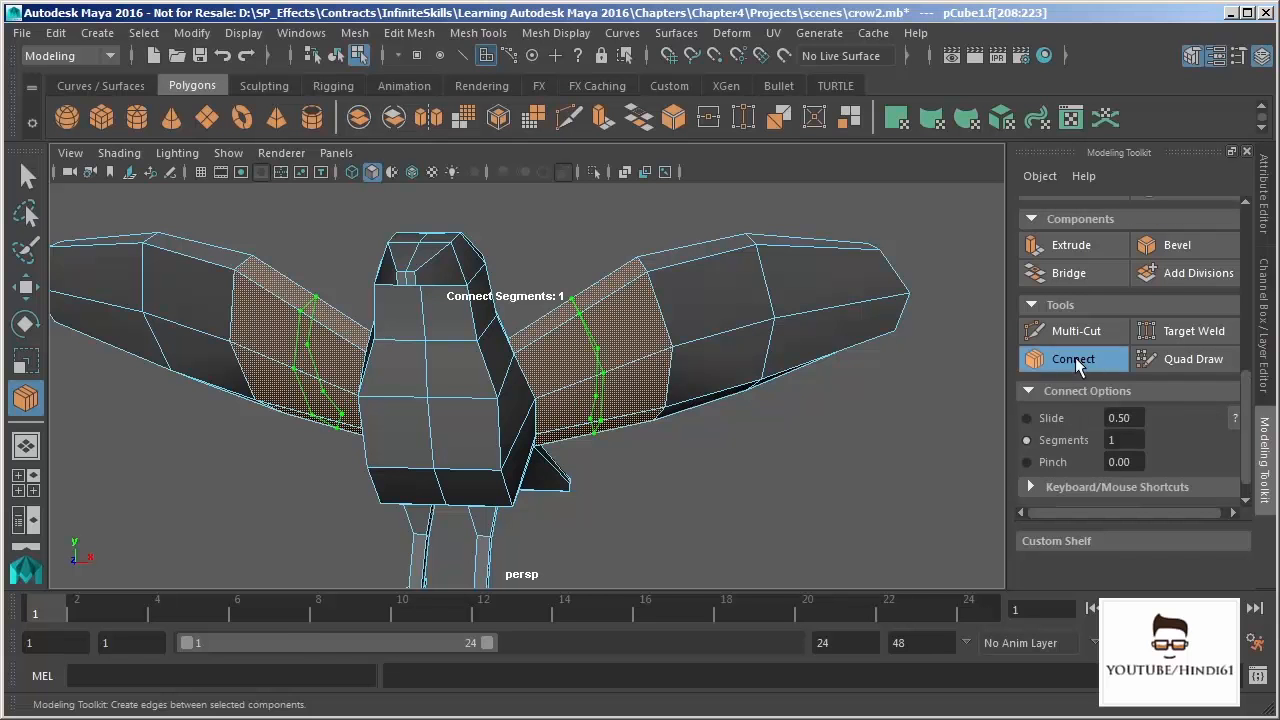
{"action": "left_click_drag", "start_coordinate": [717, 449], "coordinate": [684, 466], "text": "alt"}
{"action": "mouse_move", "coordinate": [598, 422]}
{"action": "middle_mouse_down", "text": "ctrl"}
{"action": "mouse_move", "coordinate": [573, 403]}
{"action": "mouse_move", "coordinate": [619, 403]}
{"action": "mouse_move", "coordinate": [580, 404]}
{"action": "middle_mouse_up", "text": "ctrl"}
{"action": "left_click_drag", "start_coordinate": [749, 446], "coordinate": [987, 442], "text": "alt"}
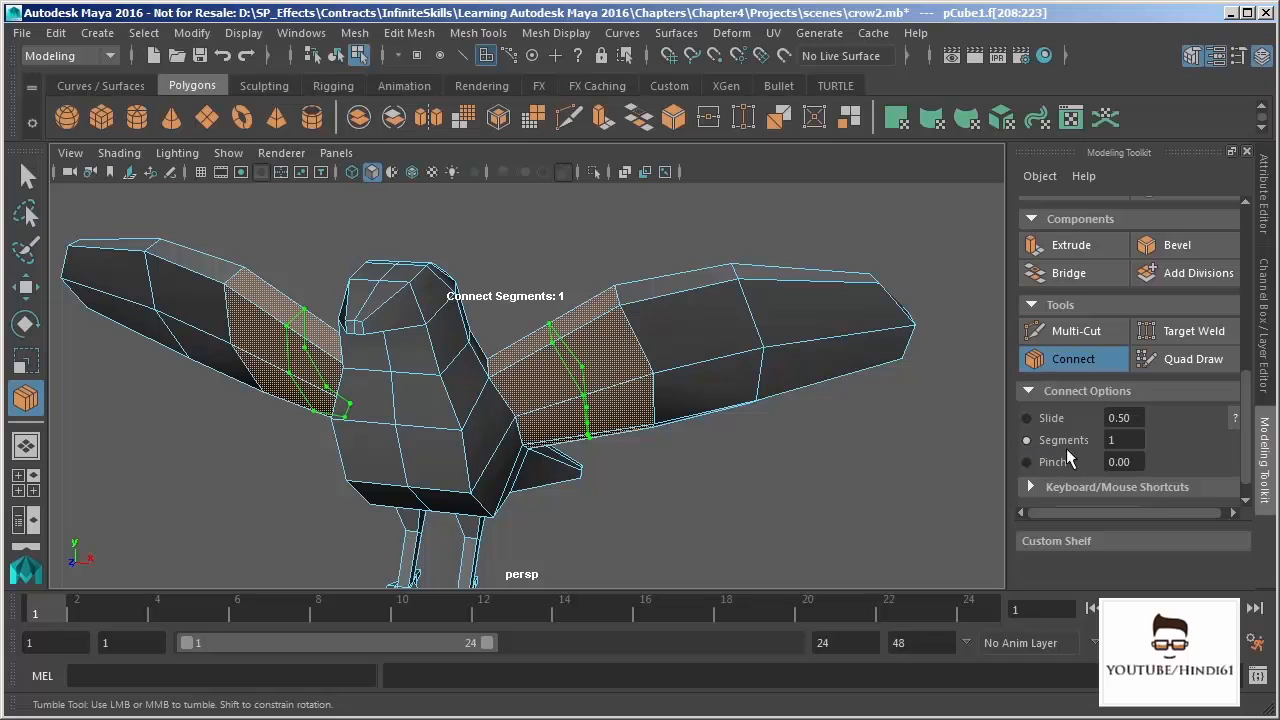
{"action": "left_click", "coordinate": [1027, 418]}
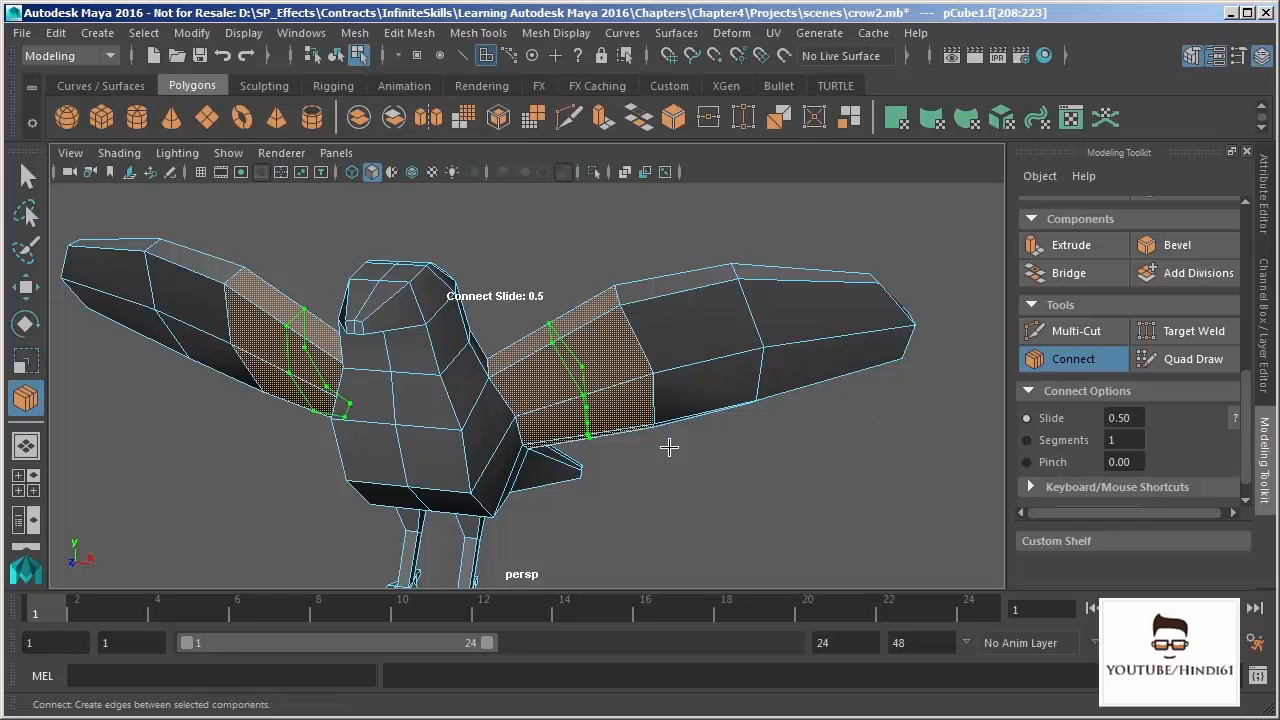
{"action": "left_click_drag", "start_coordinate": [636, 458], "coordinate": [678, 455]}
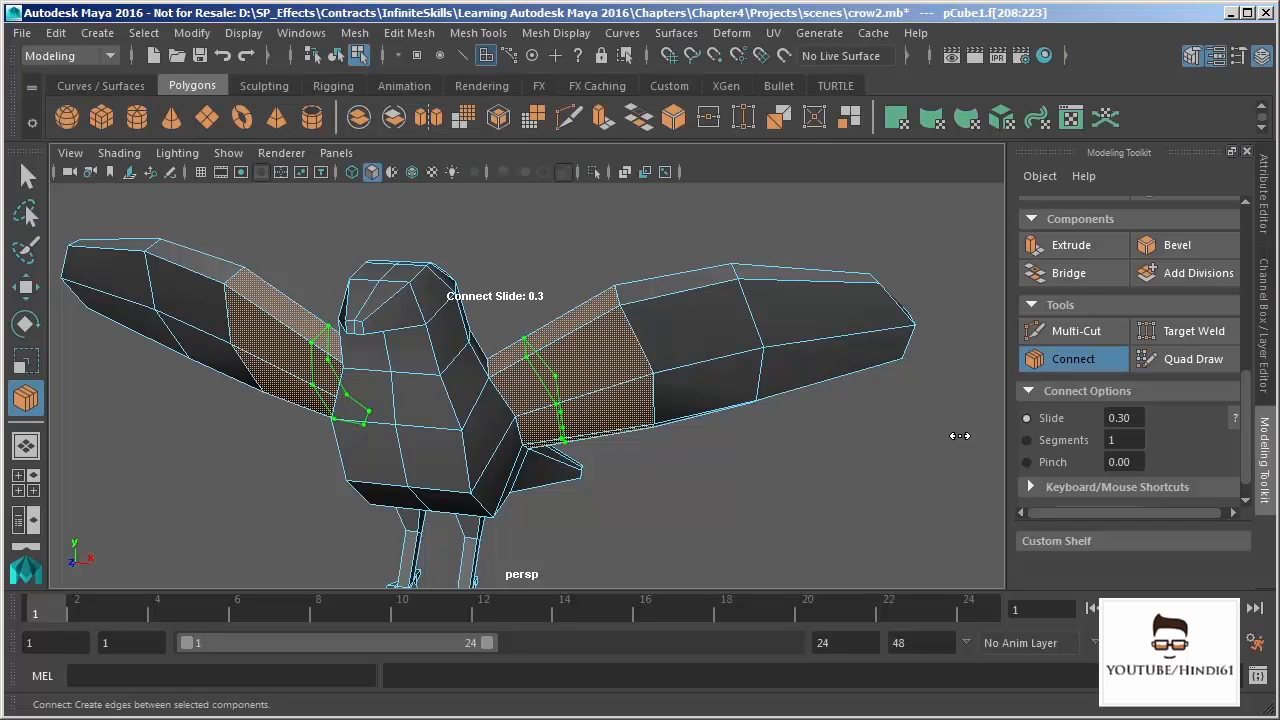
- Try the Connect operation with 2 segments and a pinch of -0.10
{"action": "left_click", "coordinate": [1027, 440]}
{"action": "left_click_drag", "start_coordinate": [763, 487], "coordinate": [769, 486]}
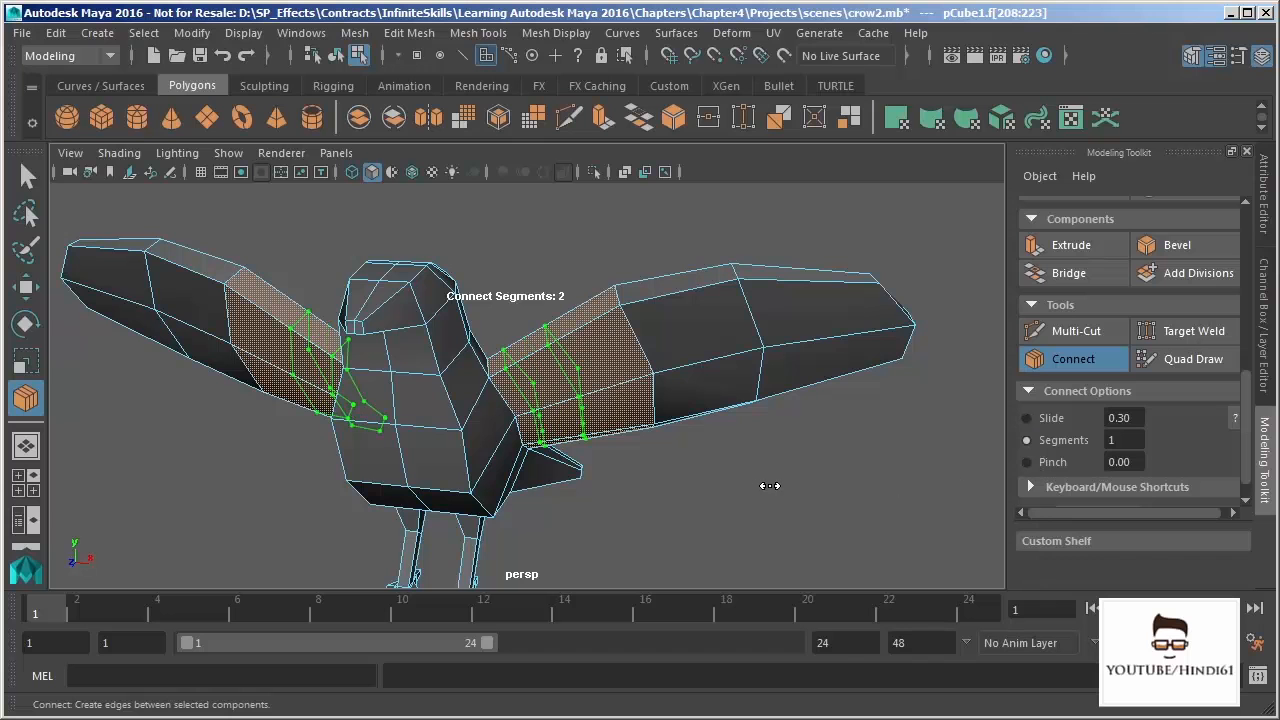
{"action": "left_click", "coordinate": [1027, 462]}
{"action": "middle_click_drag", "start_coordinate": [716, 481], "coordinate": [690, 469]}
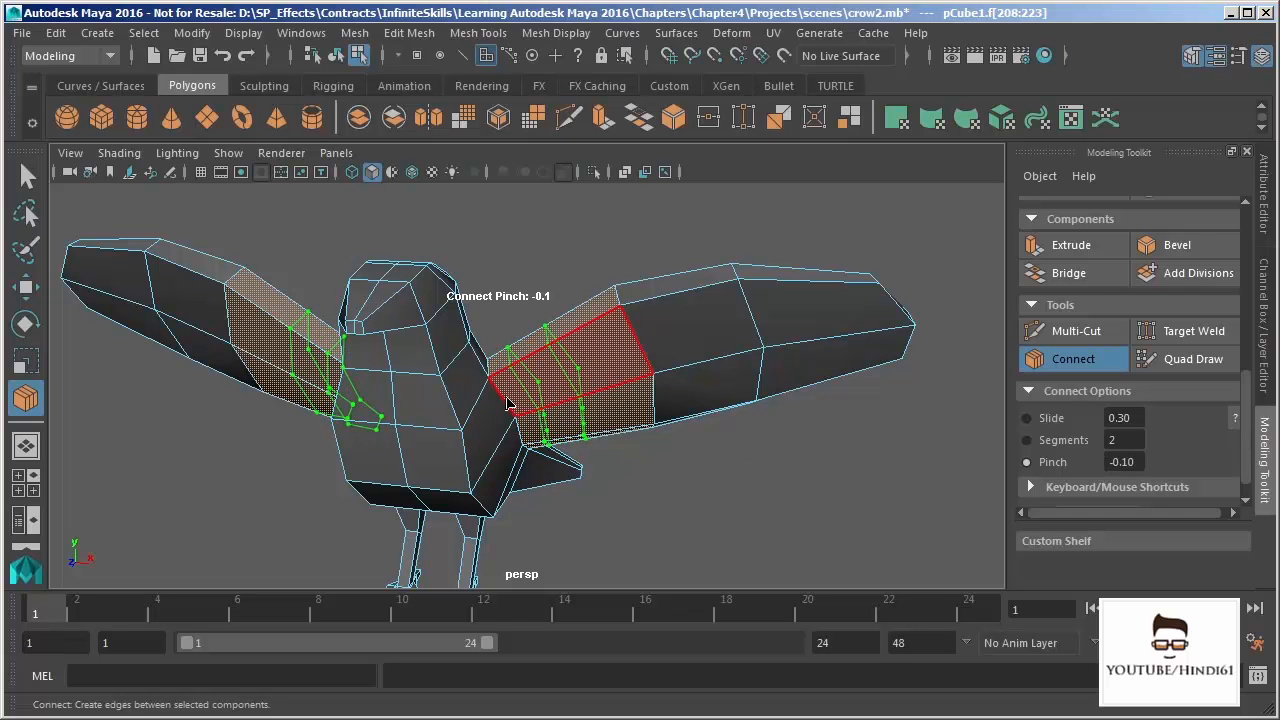
{"action": "left_click_drag", "start_coordinate": [686, 434], "coordinate": [578, 410], "text": "alt"}
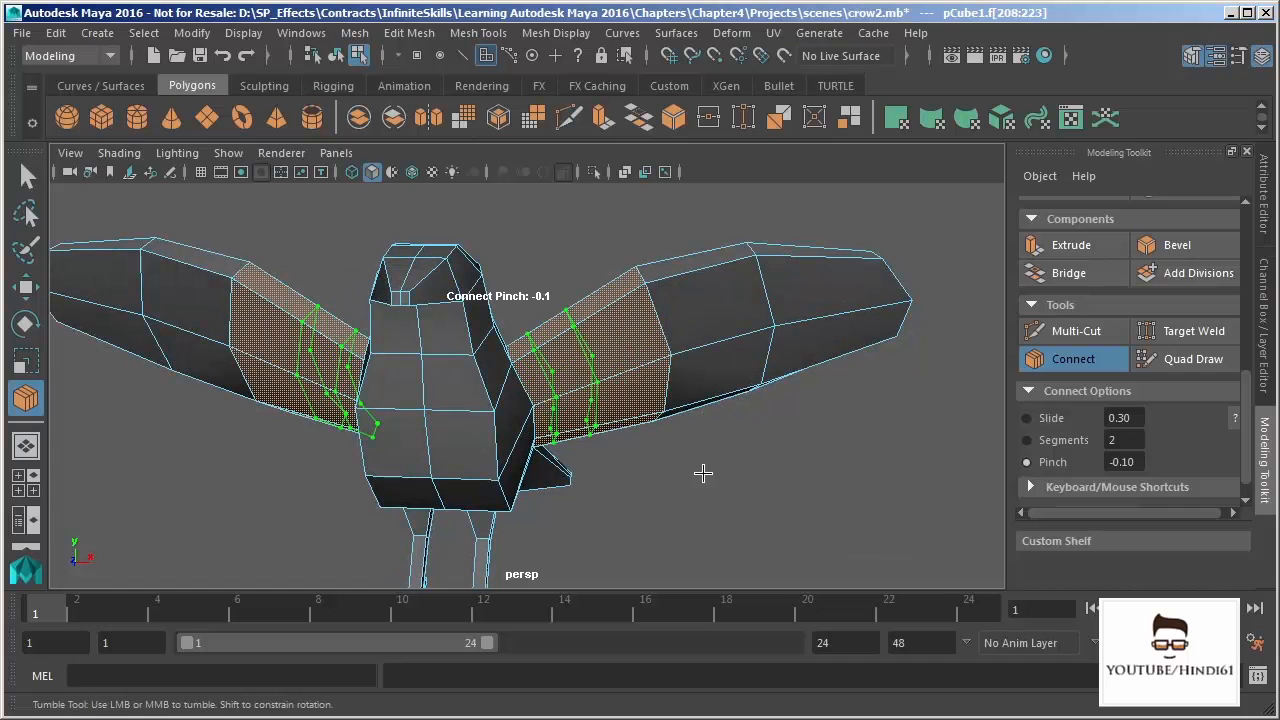
- Set Connect to 1 segment with a pinch of 0 and finish the new edge loop near each wing's base
{"action": "left_click", "coordinate": [1048, 440]}
{"action": "type", "text": "1"}
{"action": "key", "text": "Tab"}
{"action": "type", "text": "0"}
{"action": "key", "text": "Return"}
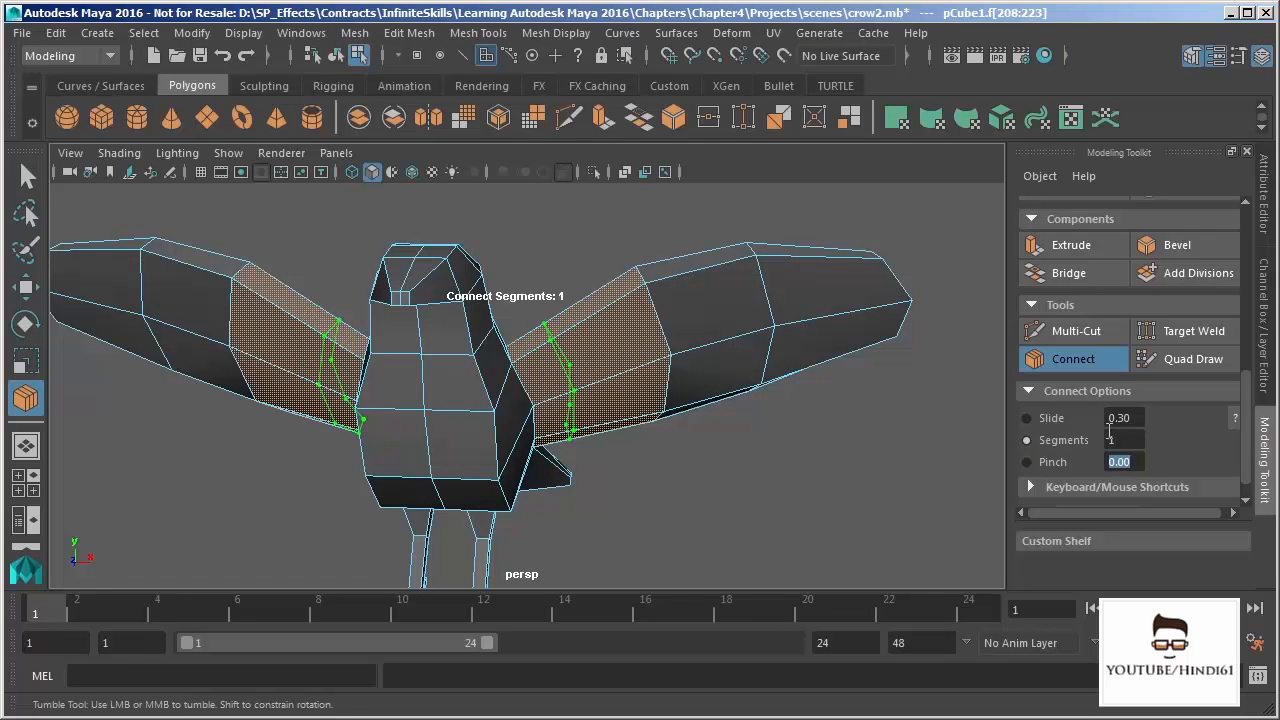
{"action": "left_click_drag", "start_coordinate": [766, 374], "coordinate": [687, 460], "text": "alt"}
{"action": "key", "text": "ctrl+z"}
{"action": "key", "text": "w"}
{"action": "left_click_drag", "start_coordinate": [765, 425], "coordinate": [545, 415], "text": "alt"}
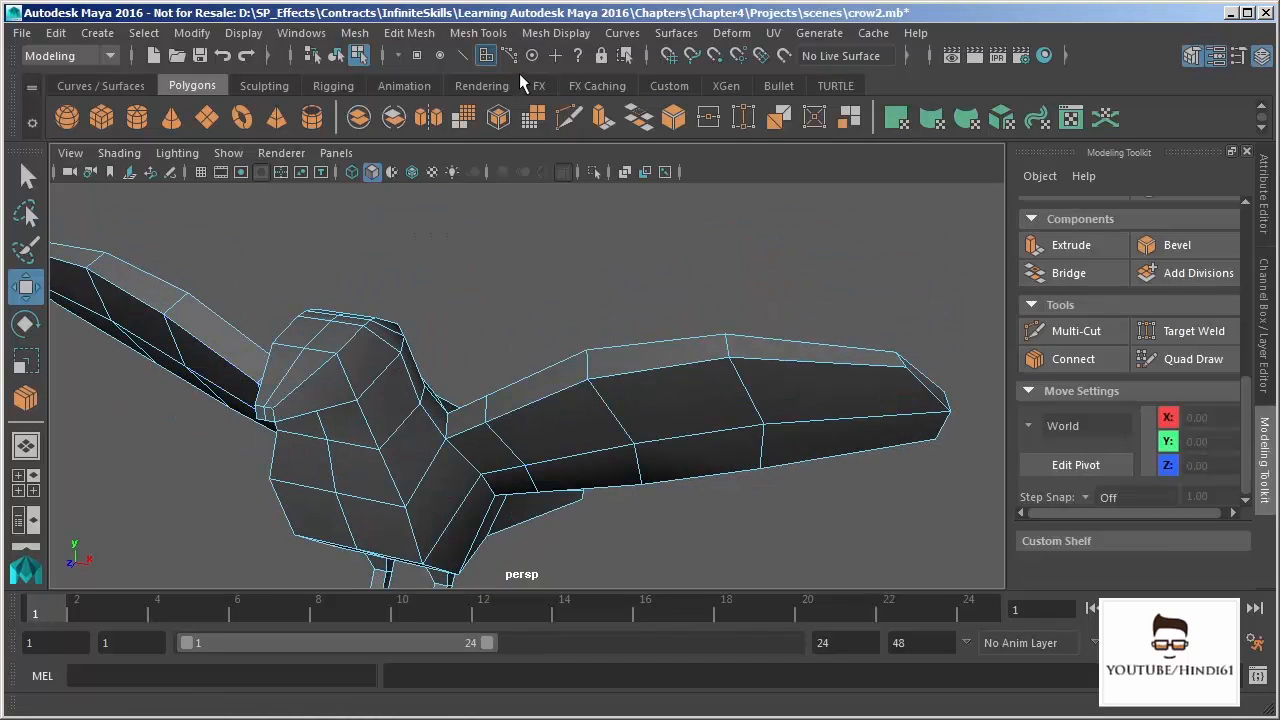
- Insert a lengthwise edge loop along the wing's narrow front edge using the Insert Edge Loop tool with edge flow
{"action": "left_click", "coordinate": [498, 35]}
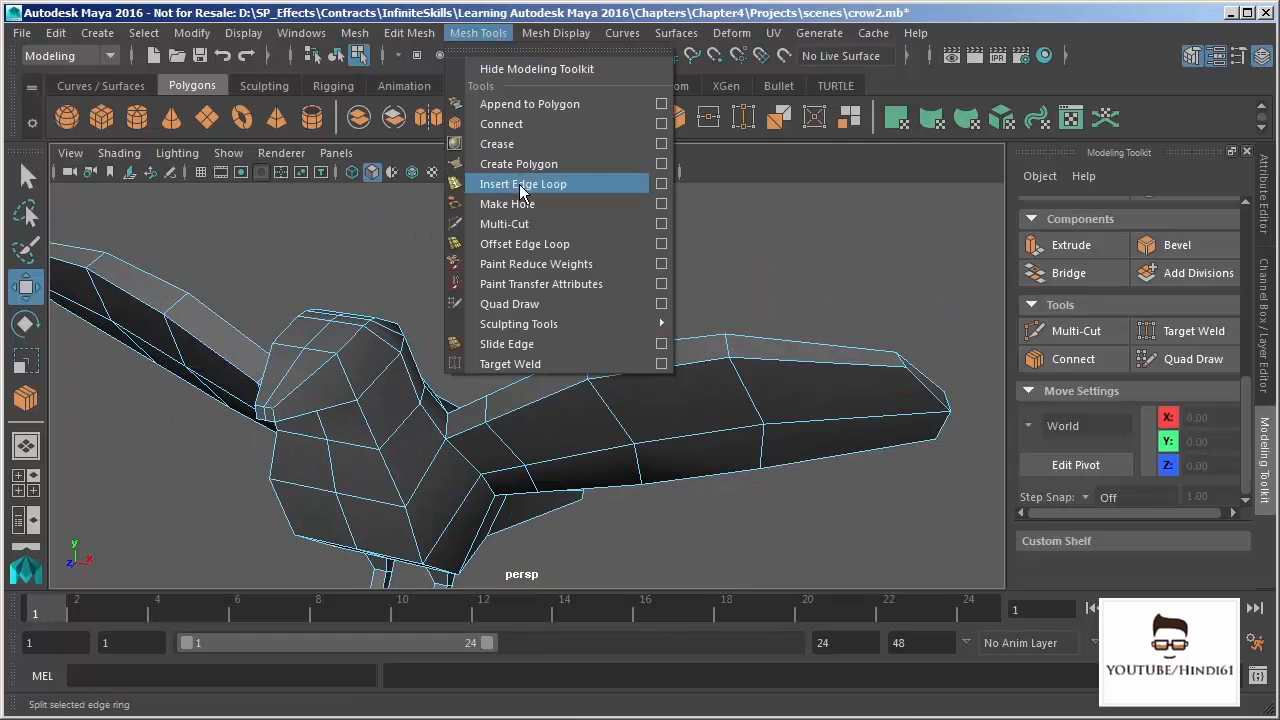
{"action": "left_click", "coordinate": [661, 184]}
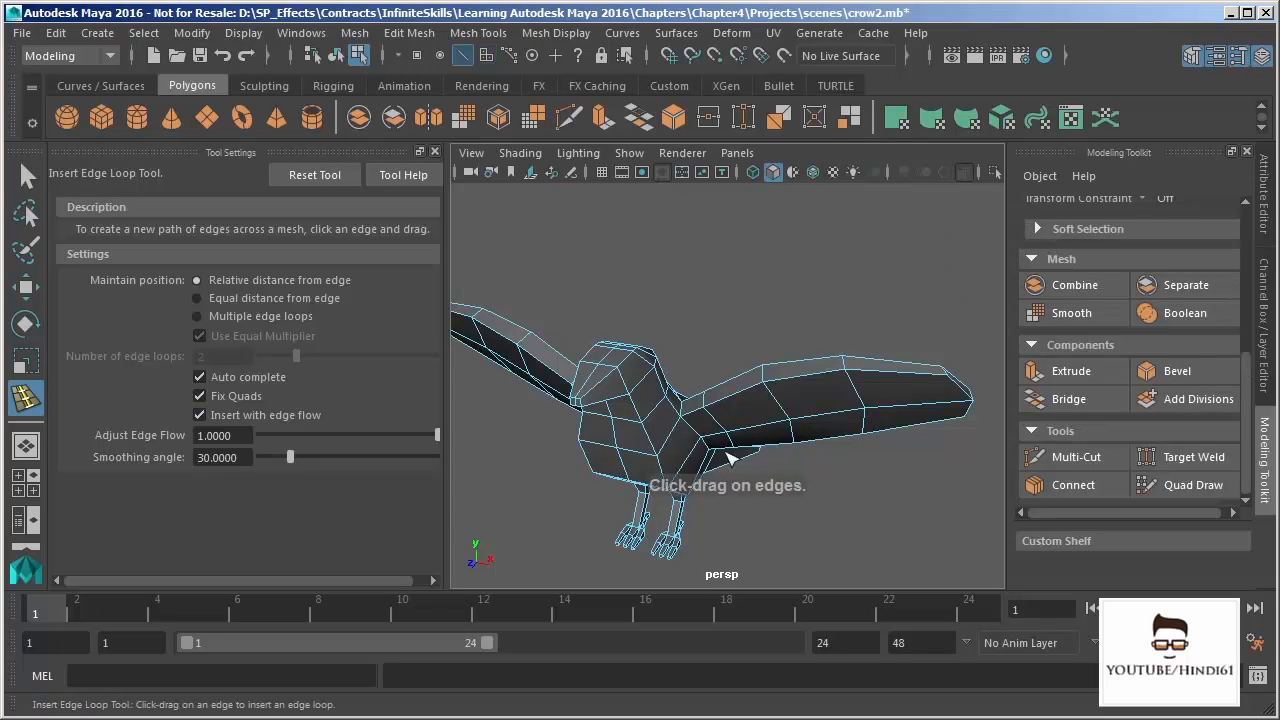
{"action": "left_click_drag", "start_coordinate": [731, 486], "coordinate": [688, 436], "text": "alt"}
{"action": "scroll", "coordinate": [703, 411], "scroll_direction": "up", "scroll_amount": 6}
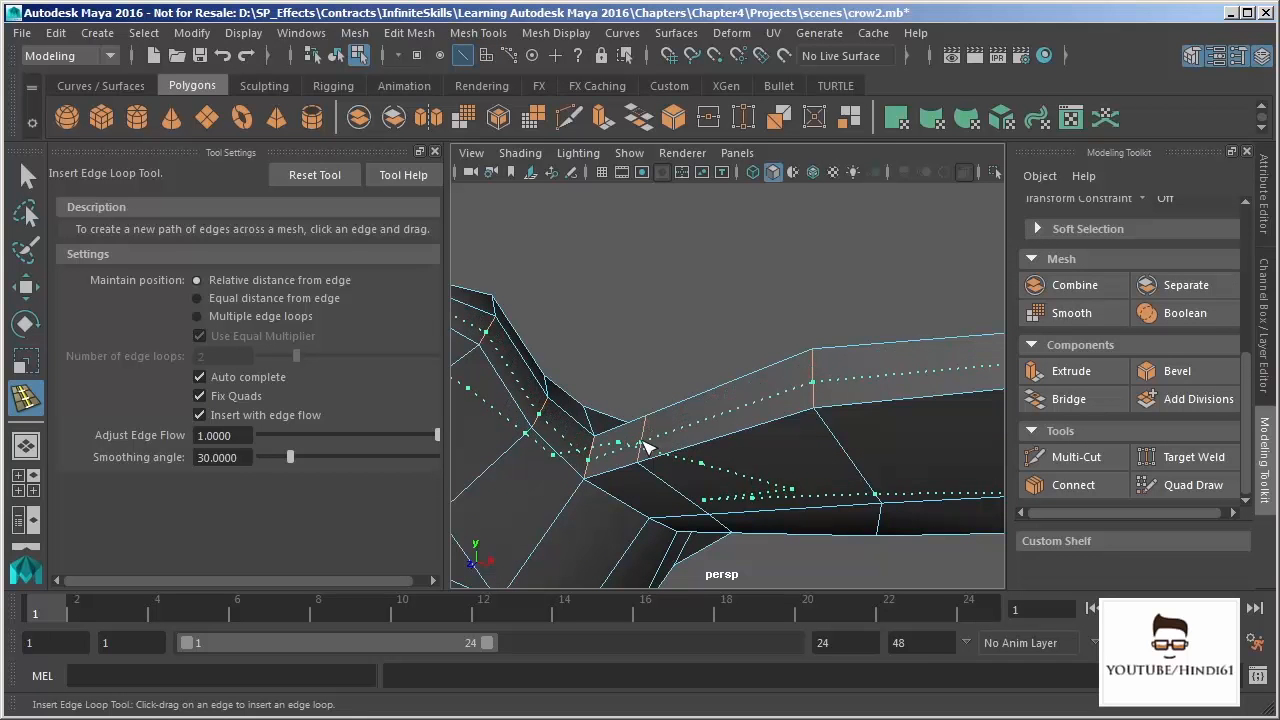
{"action": "left_click_drag", "start_coordinate": [675, 437], "coordinate": [597, 460]}
{"action": "right_click_drag", "start_coordinate": [730, 420], "coordinate": [611, 349], "text": "alt"}
{"action": "left_click_drag", "start_coordinate": [611, 349], "coordinate": [712, 352], "text": "alt"}
{"action": "right_click_drag", "start_coordinate": [712, 352], "coordinate": [731, 381], "text": "alt"}
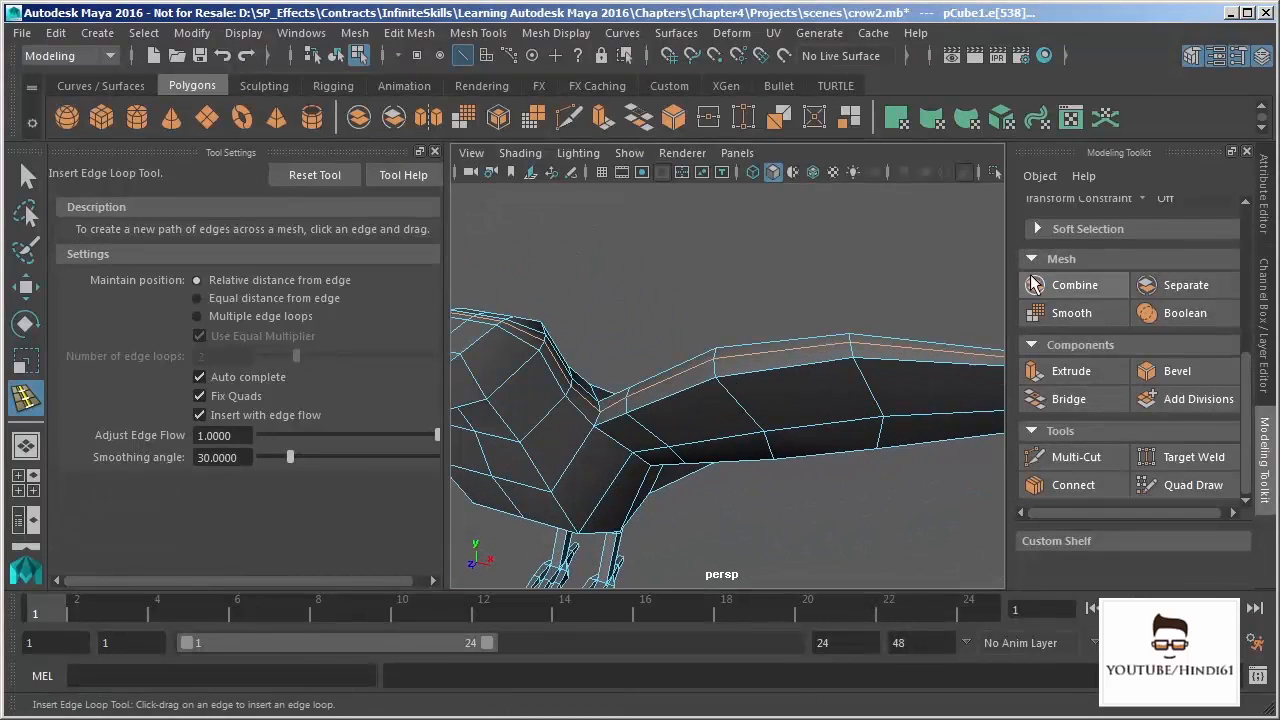
- Set the weight of the newest wing edge loop, polySplitRing3, to 0.5 to centre it along the narrow rim
{"action": "left_click", "coordinate": [1266, 192]}
{"action": "left_click", "coordinate": [1241, 329]}
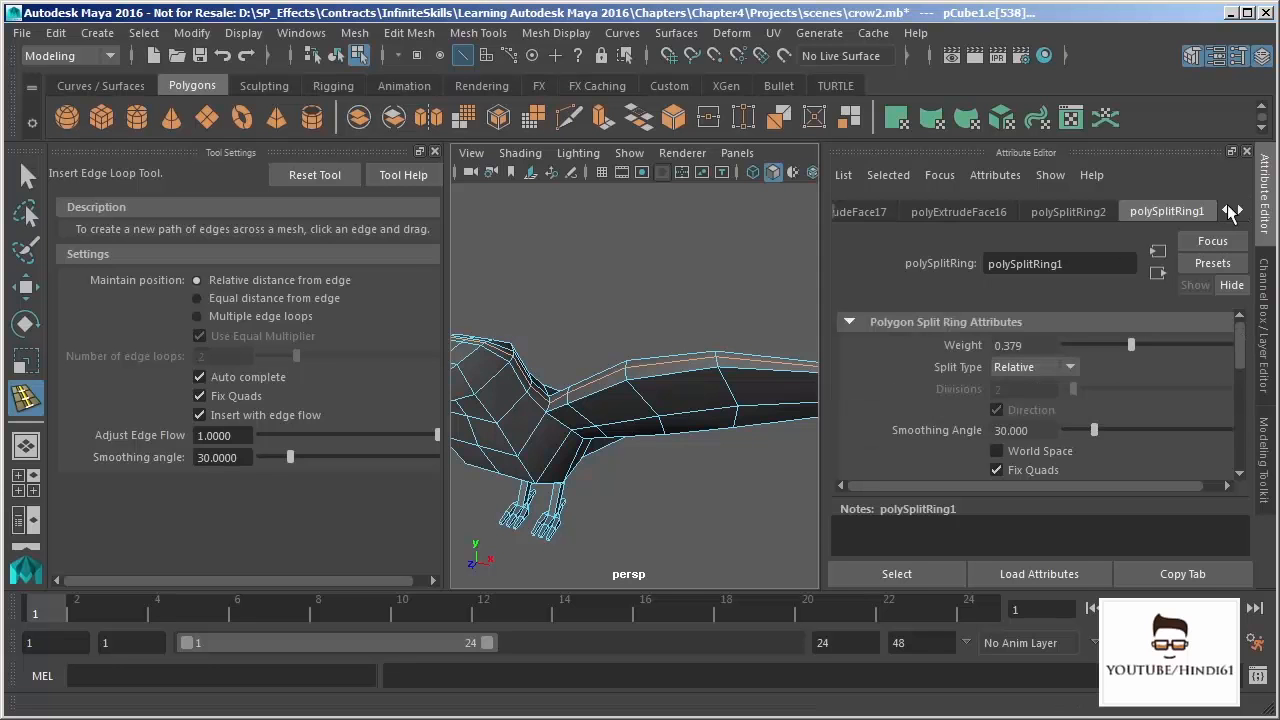
{"action": "left_click", "coordinate": [1227, 212]}
{"action": "left_click", "coordinate": [1227, 212]}
{"action": "left_click", "coordinate": [1227, 212]}
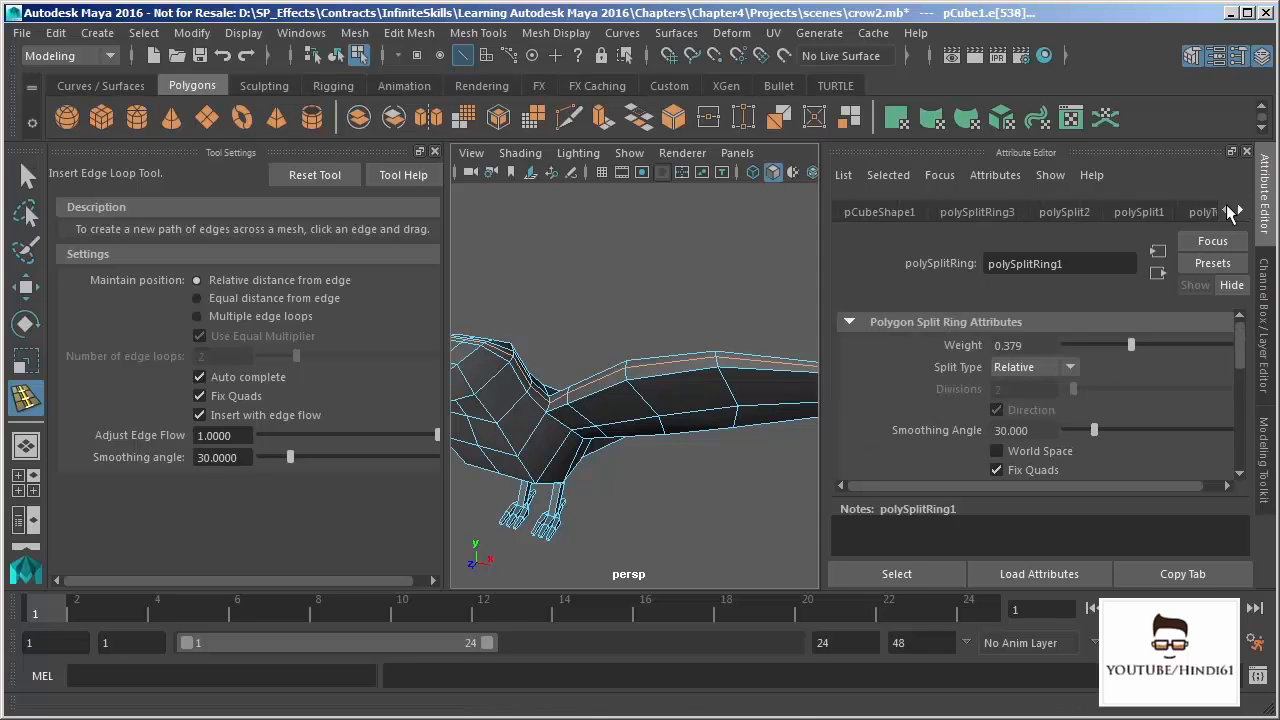
{"action": "left_click", "coordinate": [960, 215]}
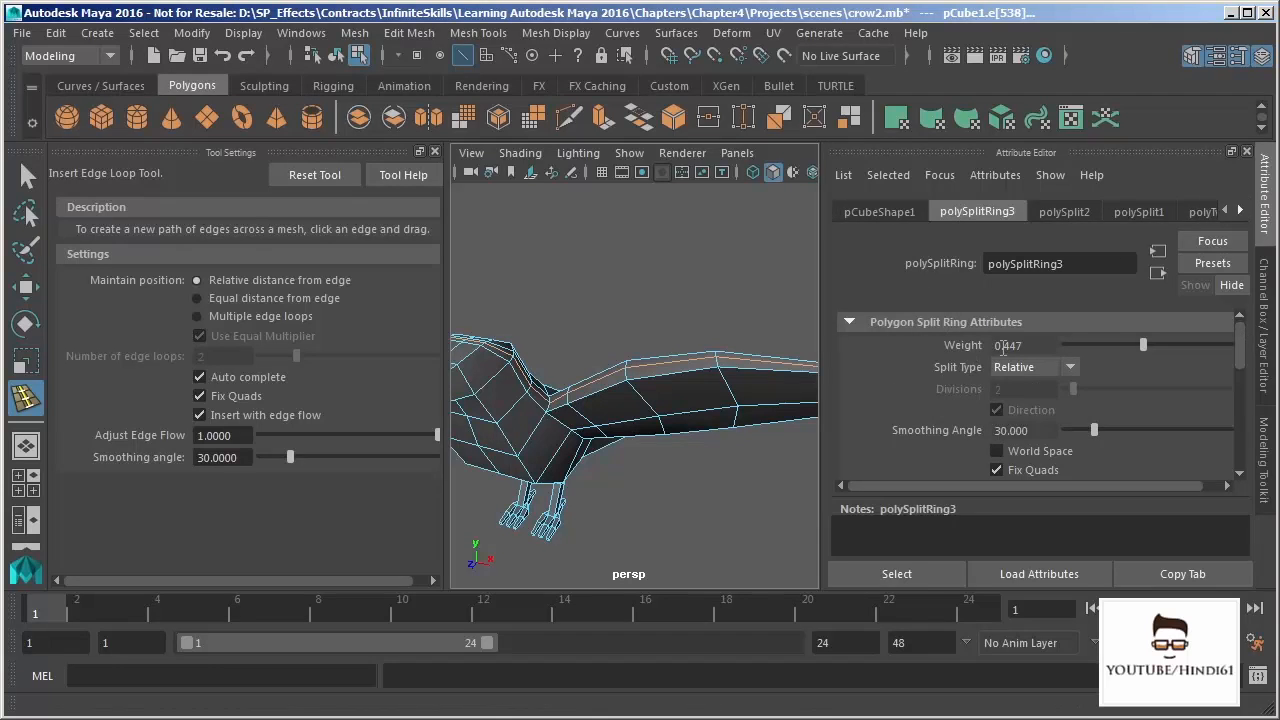
{"action": "left_click_drag", "start_coordinate": [1030, 346], "coordinate": [970, 352]}
{"action": "type", "text": "0.5"}
{"action": "key", "text": "Return"}
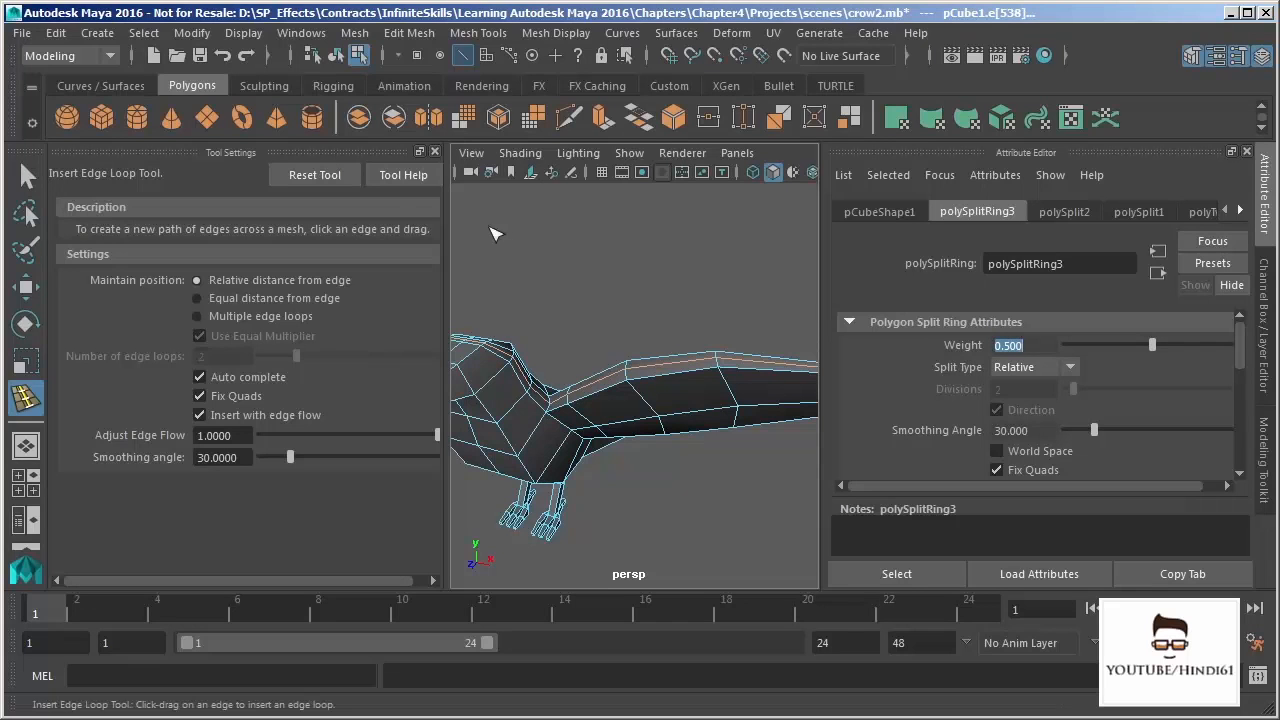
- Close the tool settings, leave the Insert Edge Loop tool and examine the edge loop around both wings from several angles
{"action": "left_click", "coordinate": [437, 157]}
{"action": "scroll", "coordinate": [600, 420], "scroll_direction": "up", "scroll_amount": 5}
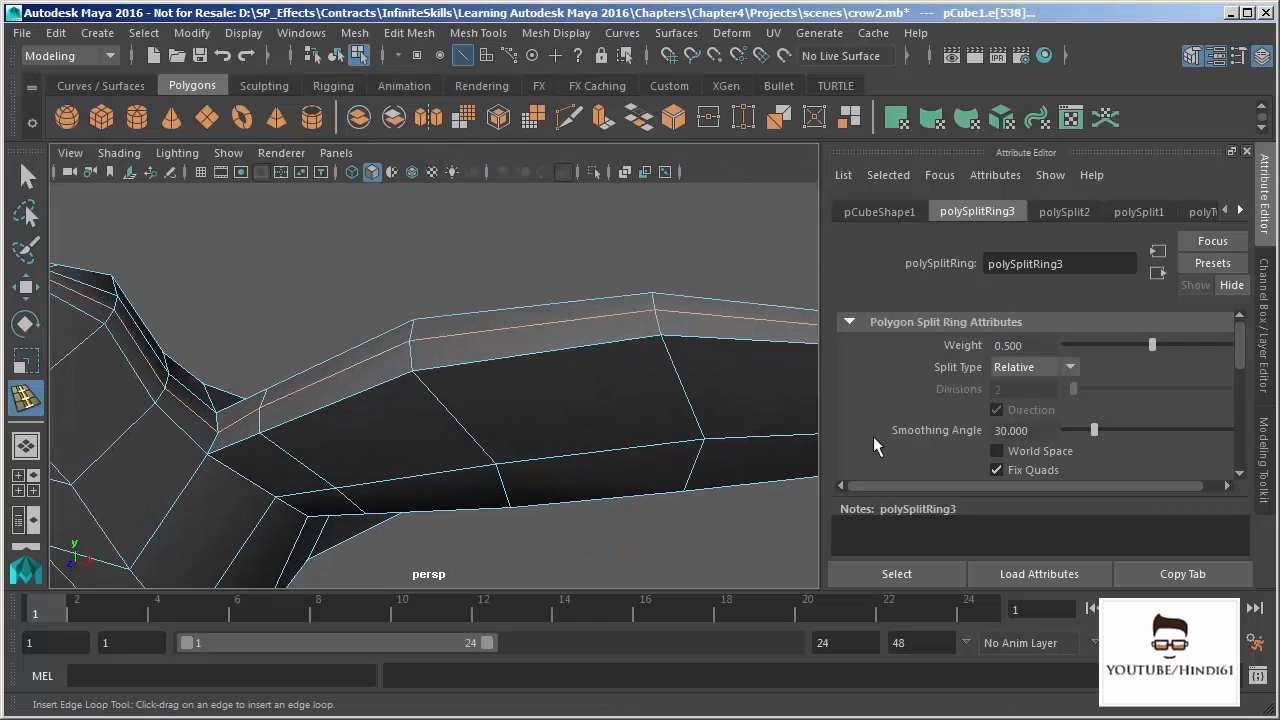
{"action": "left_click_drag", "start_coordinate": [575, 362], "coordinate": [263, 420], "text": "alt"}
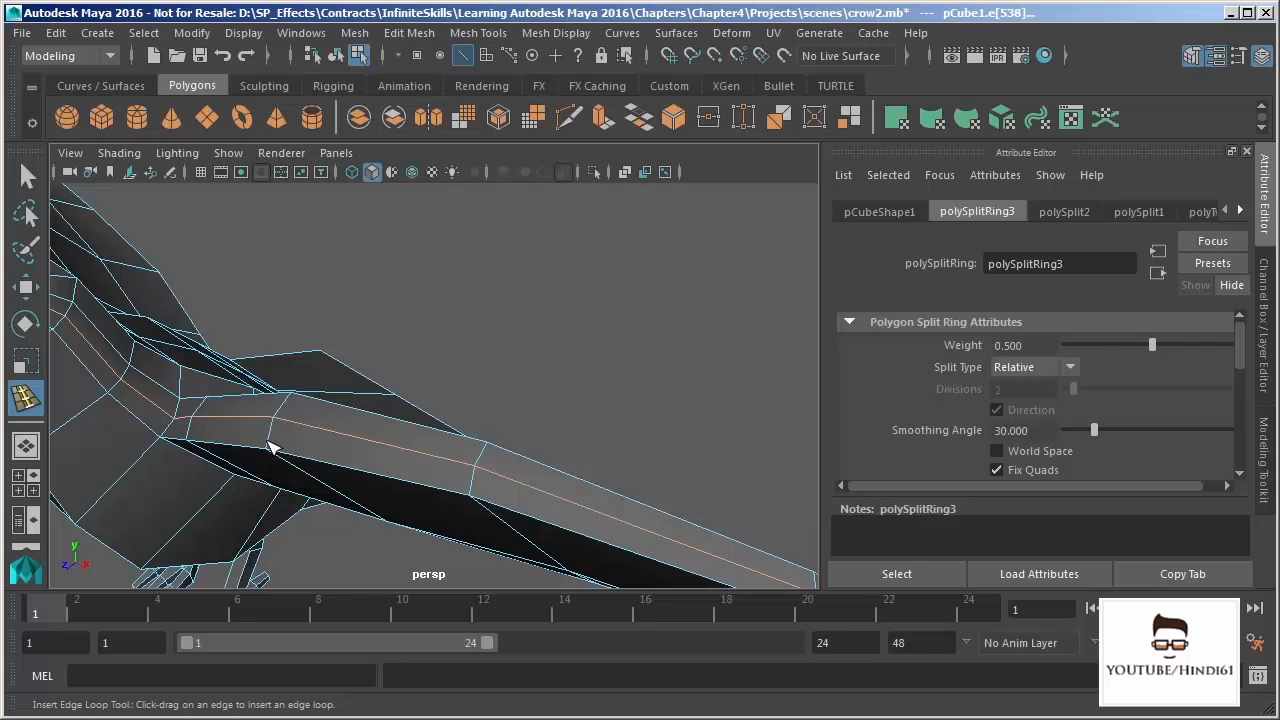
{"action": "scroll", "coordinate": [497, 402], "scroll_direction": "down", "scroll_amount": 5}
{"action": "left_click_drag", "start_coordinate": [240, 375], "coordinate": [388, 345], "text": "alt"}
{"action": "key", "text": "q"}
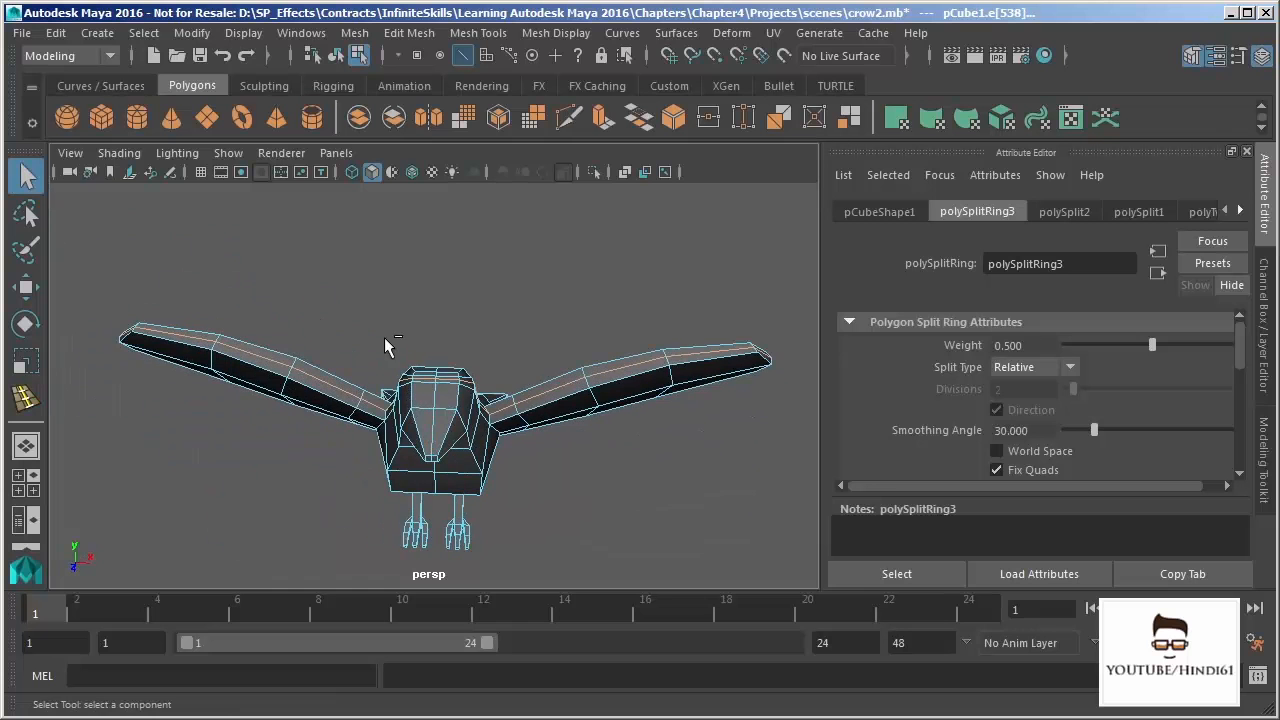
{"action": "left_click_drag", "start_coordinate": [530, 467], "coordinate": [420, 410], "text": "alt"}
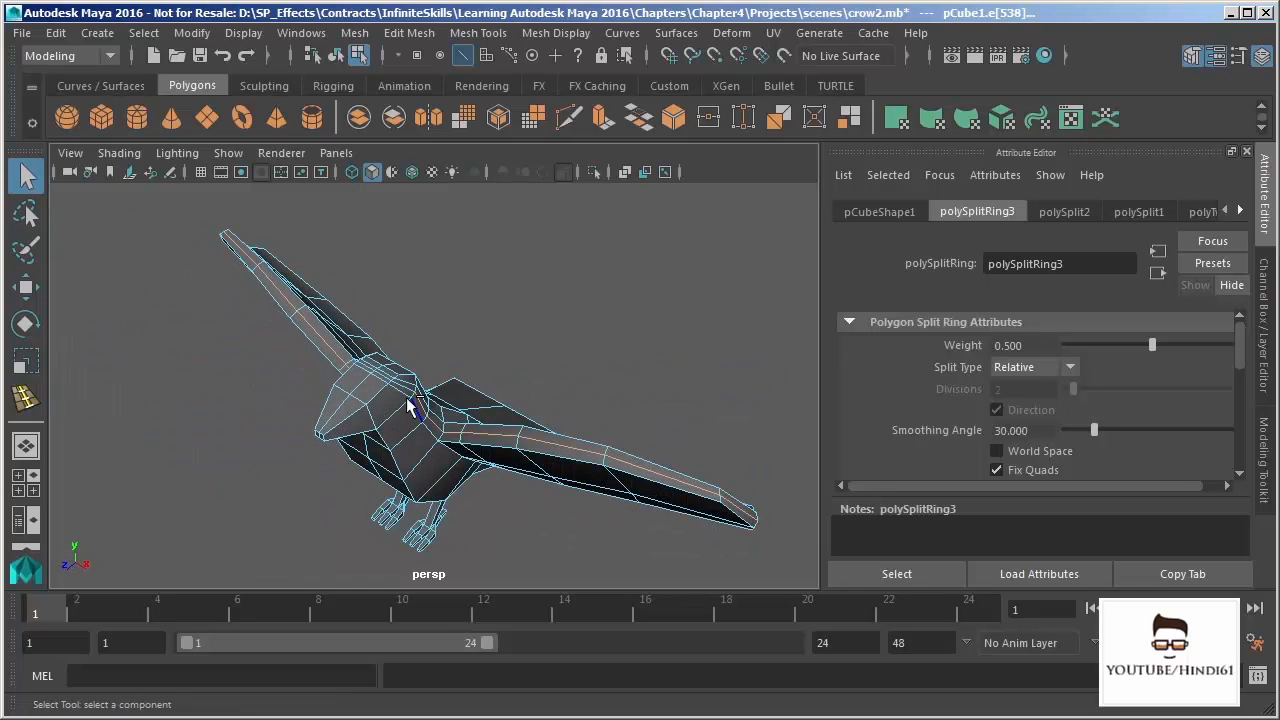
{"action": "left_click_drag", "start_coordinate": [449, 486], "coordinate": [489, 487], "text": "alt"}
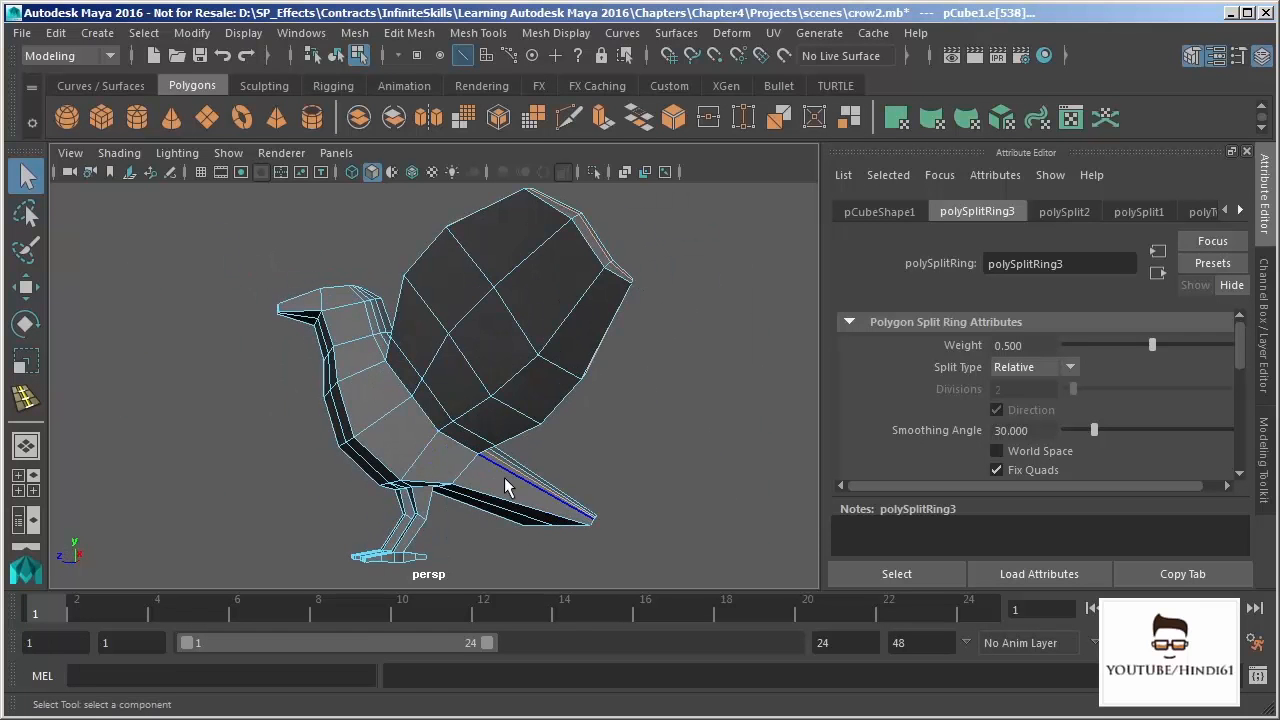
{"action": "left_click_drag", "start_coordinate": [629, 471], "coordinate": [714, 524], "text": "alt"}
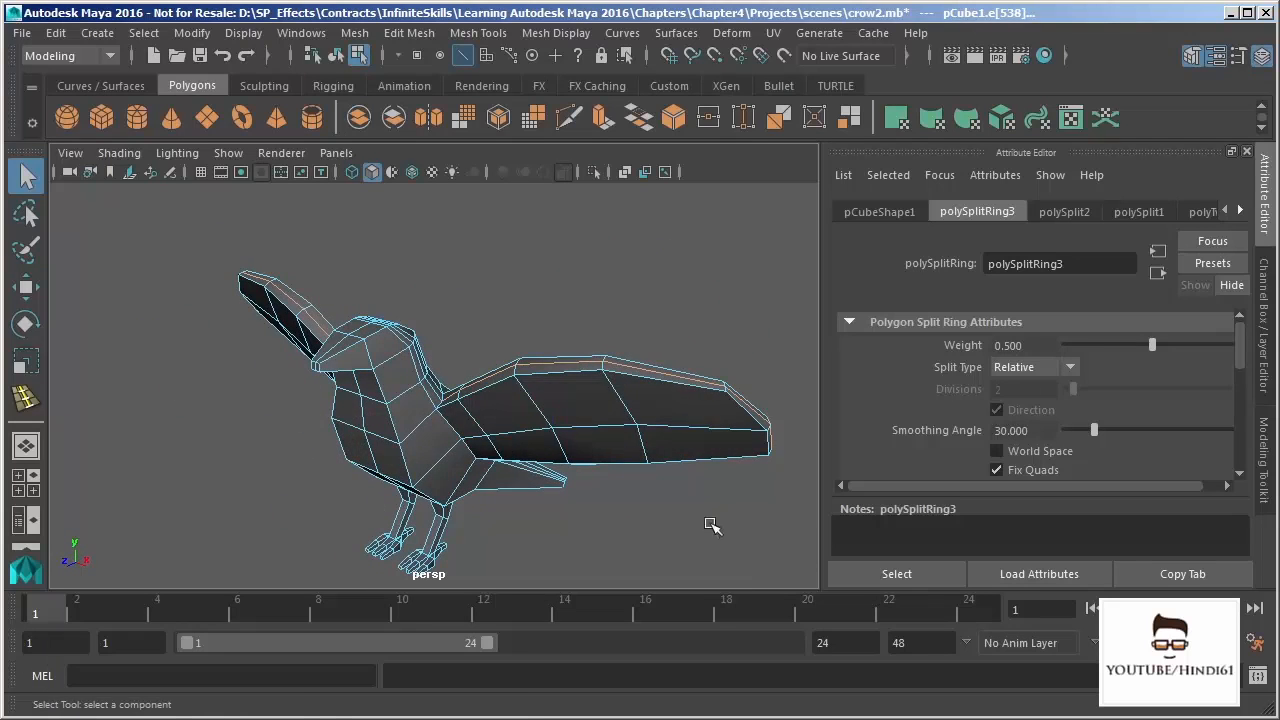
- Scale the selected edge loop outward around the wings' rims to give them a tapered edge, checking the shape from several angles
{"action": "key", "text": "r"}
{"action": "right_click_drag", "start_coordinate": [450, 390], "coordinate": [615, 476], "text": "alt"}
{"action": "middle_click_drag", "start_coordinate": [630, 478], "coordinate": [460, 398], "text": "alt"}
{"action": "left_click_drag", "start_coordinate": [457, 355], "coordinate": [395, 346], "text": "alt"}
{"action": "right_click_drag", "start_coordinate": [645, 350], "coordinate": [588, 346], "text": "alt"}
{"action": "middle_click_drag", "start_coordinate": [594, 343], "coordinate": [494, 346], "text": "alt"}
{"action": "left_click_drag", "start_coordinate": [527, 322], "coordinate": [323, 401]}
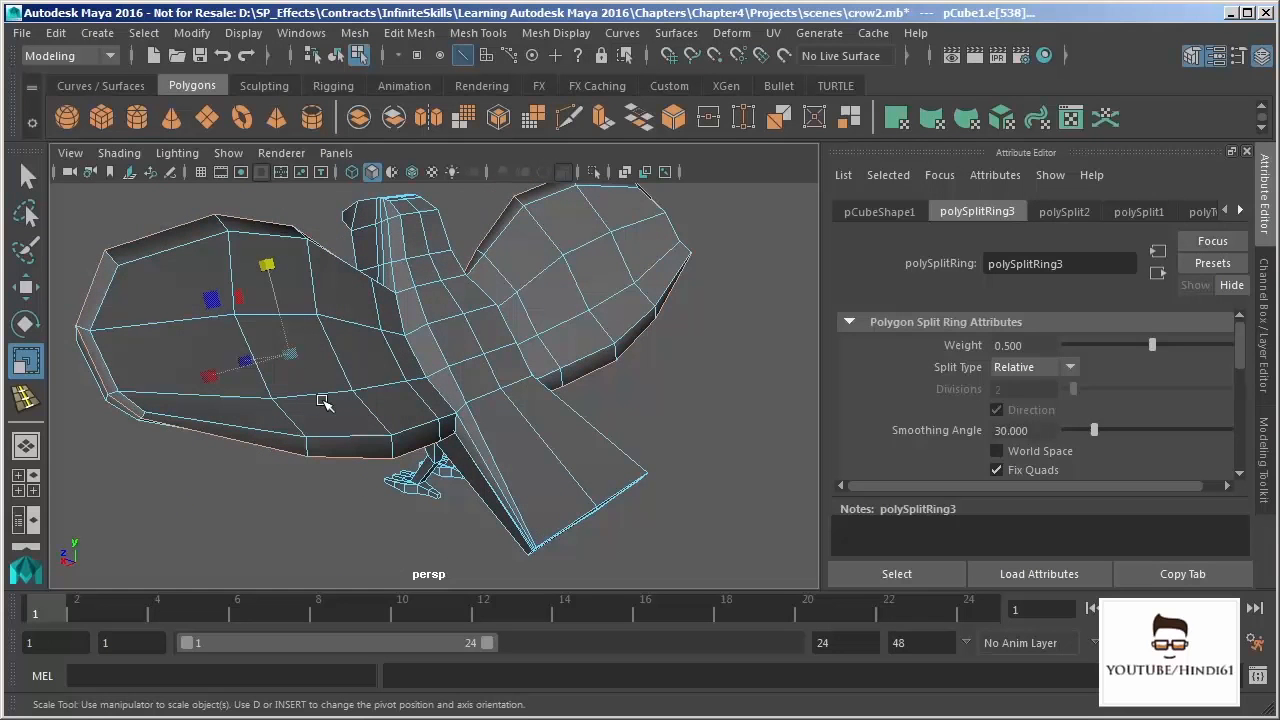
{"action": "left_click_drag", "start_coordinate": [323, 401], "coordinate": [409, 327], "text": "alt"}
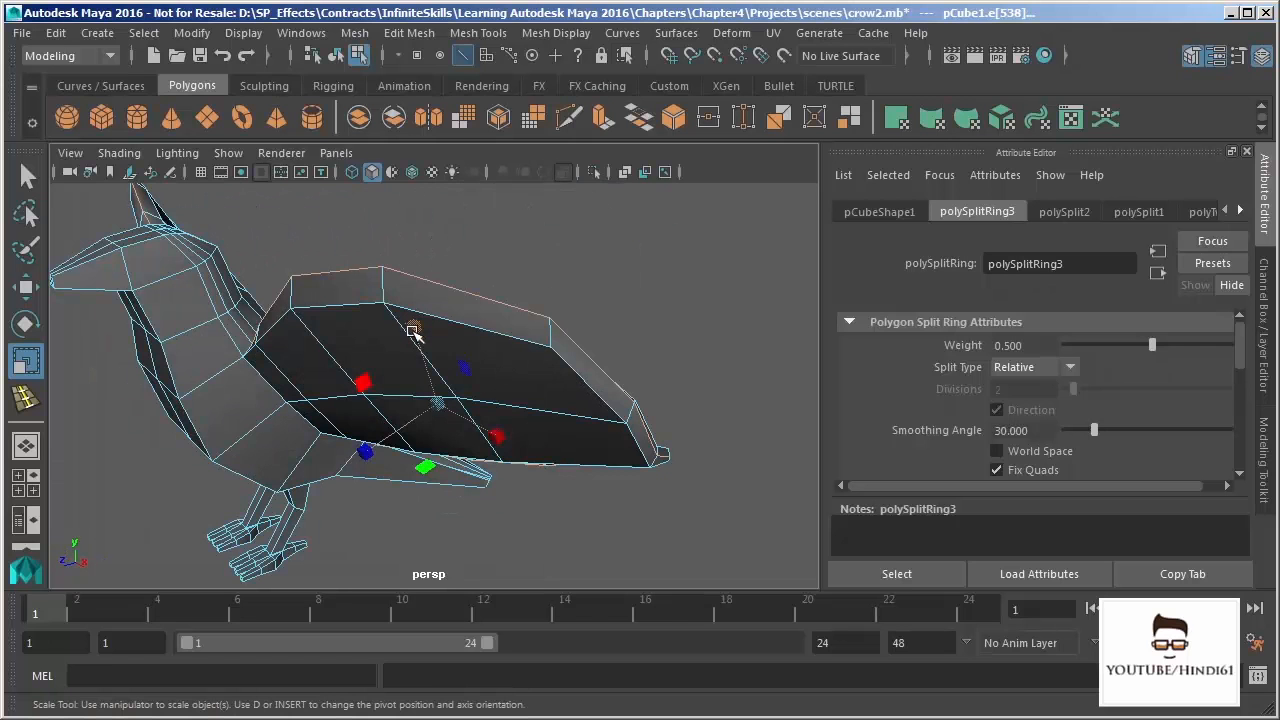
{"action": "left_click_drag", "start_coordinate": [457, 366], "coordinate": [484, 346], "text": "alt"}
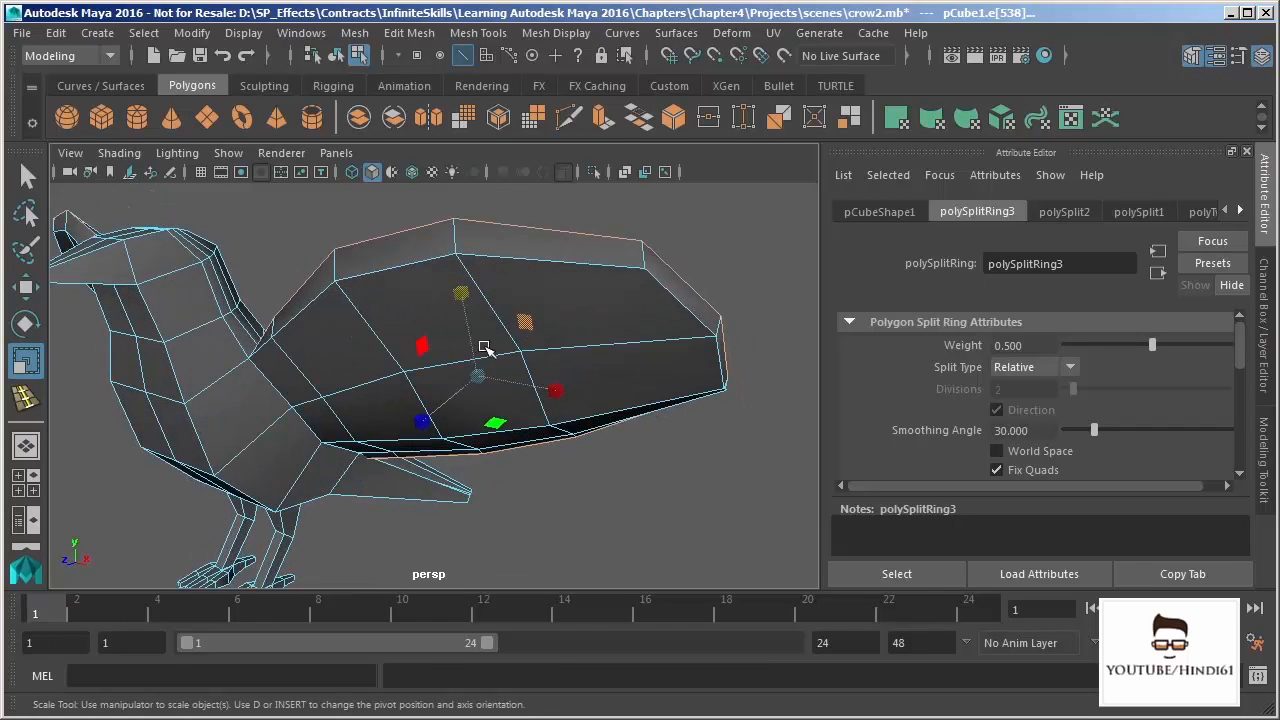